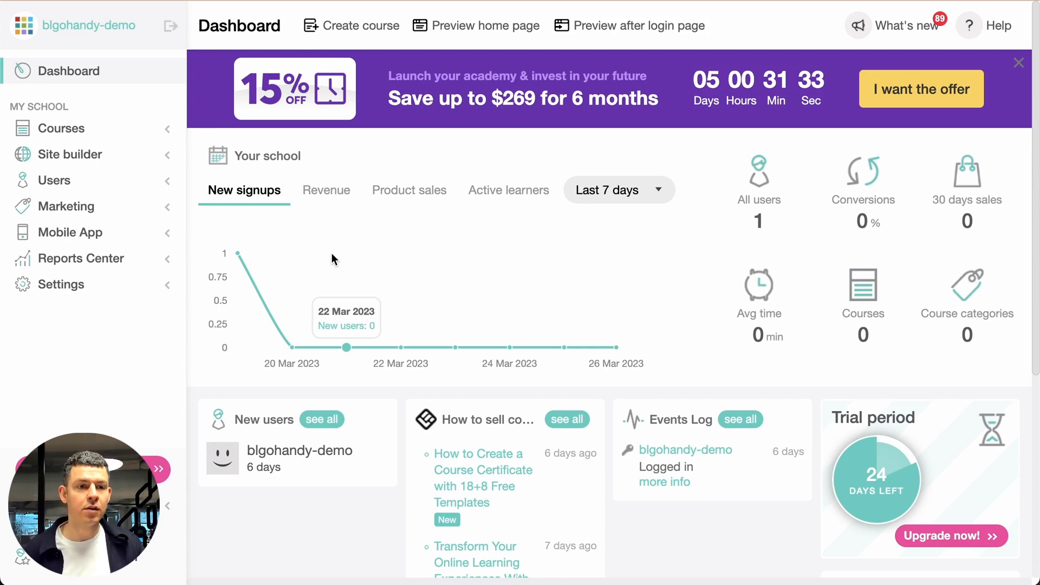
# Open the school site for editing and choose the Blank template for a new page
pyautogui.click(79, 156)
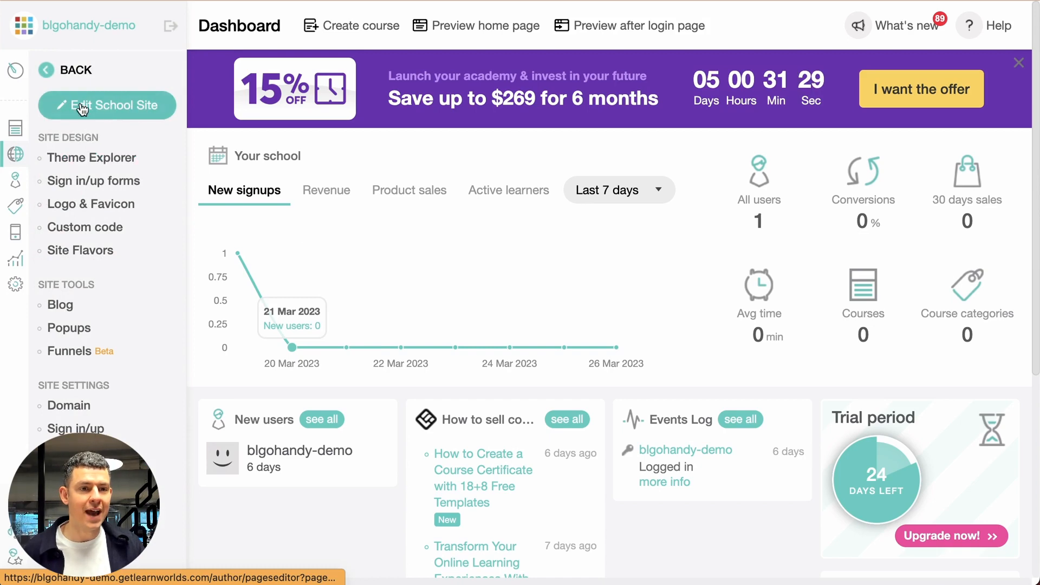
pyautogui.click(112, 108)
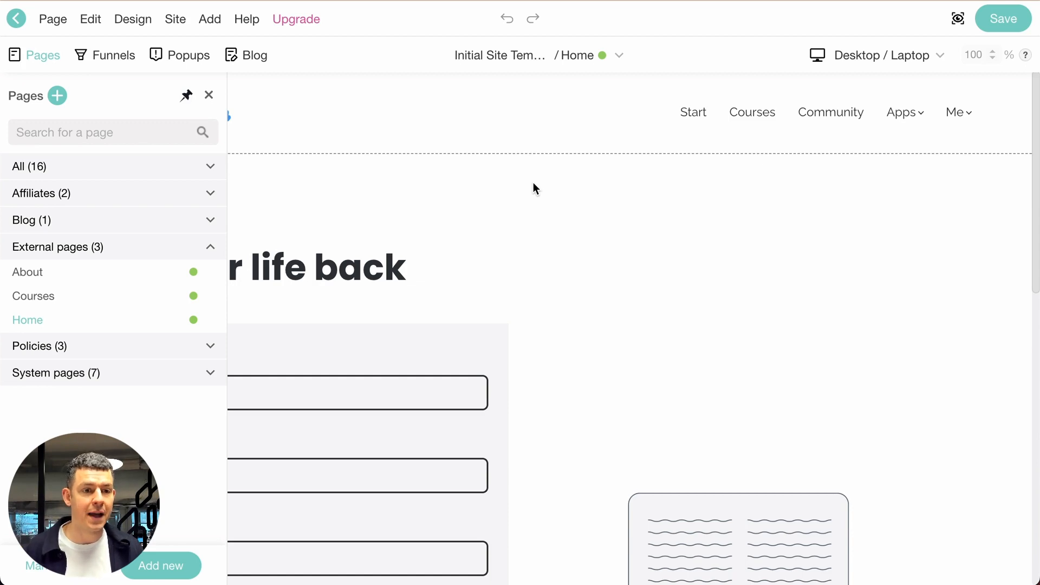
pyautogui.click(58, 97)
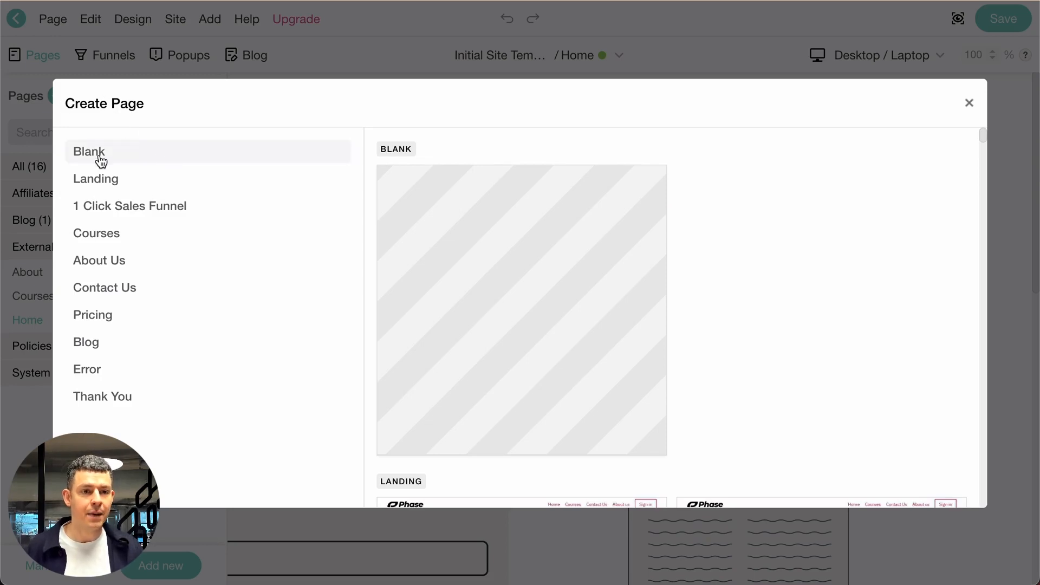
pyautogui.click(137, 160)
pyautogui.click(495, 239)
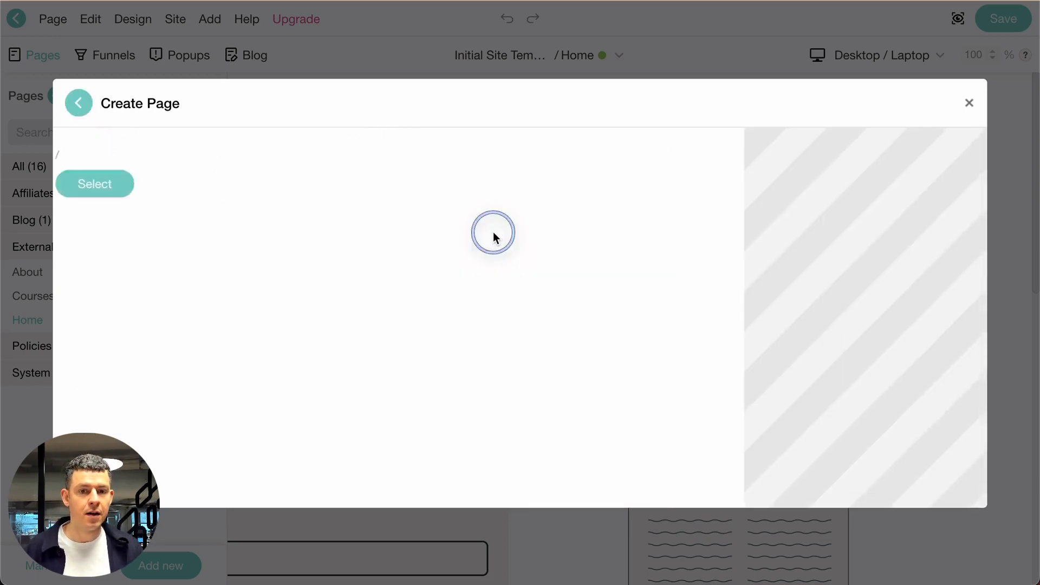
# Name the new page My Blog, set its slug to my-blog and create it
pyautogui.doubleClick(747, 153)
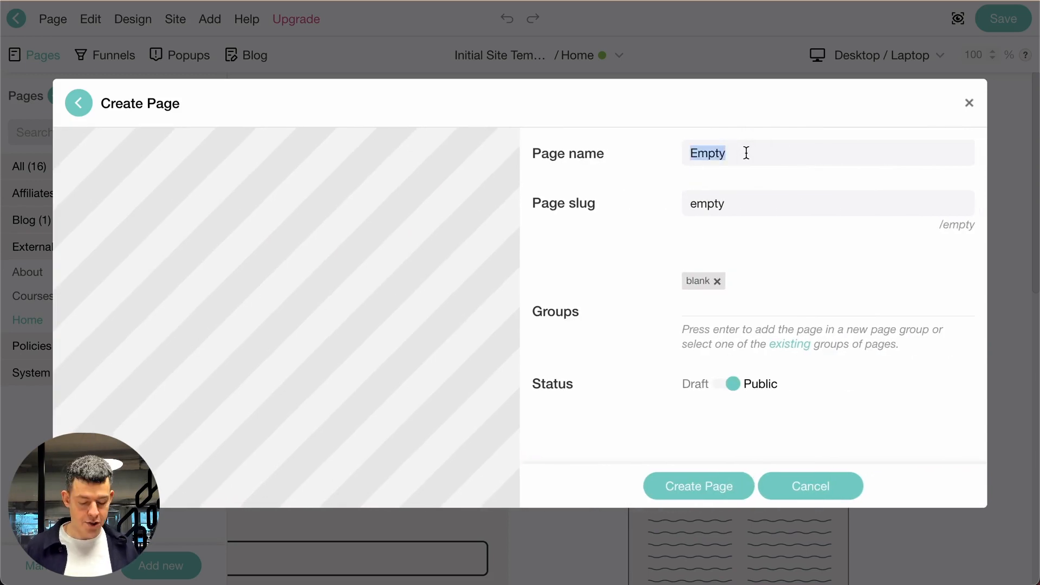
pyautogui.write('My Blog')
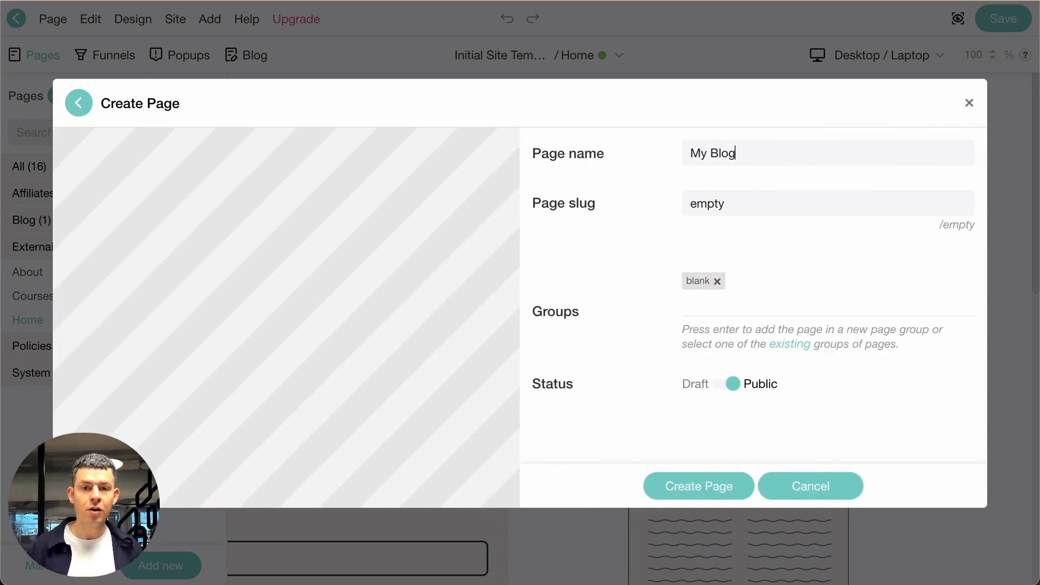
pyautogui.doubleClick(799, 211)
pyautogui.write('my')
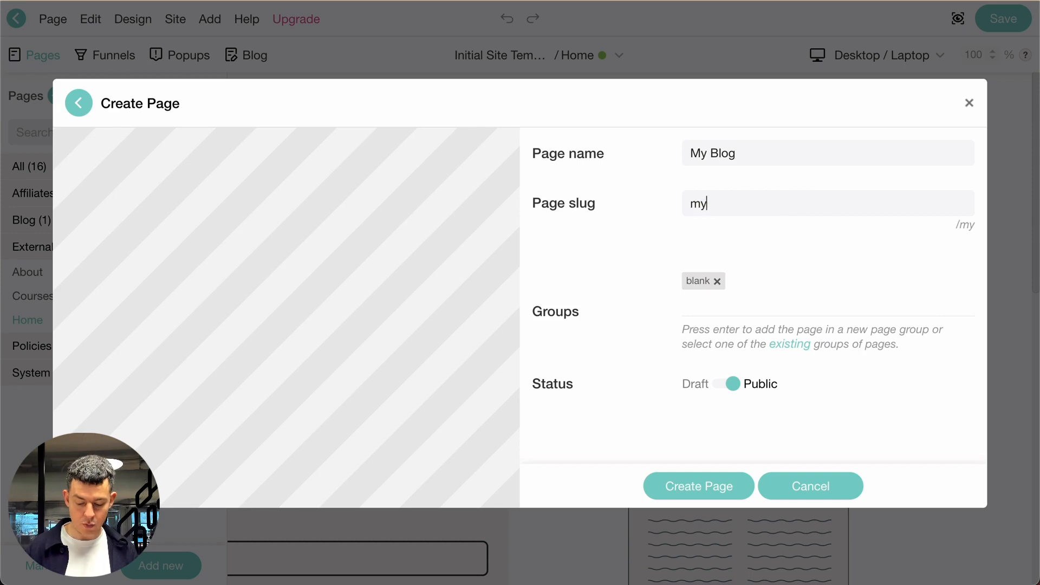
pyautogui.write('-blog')
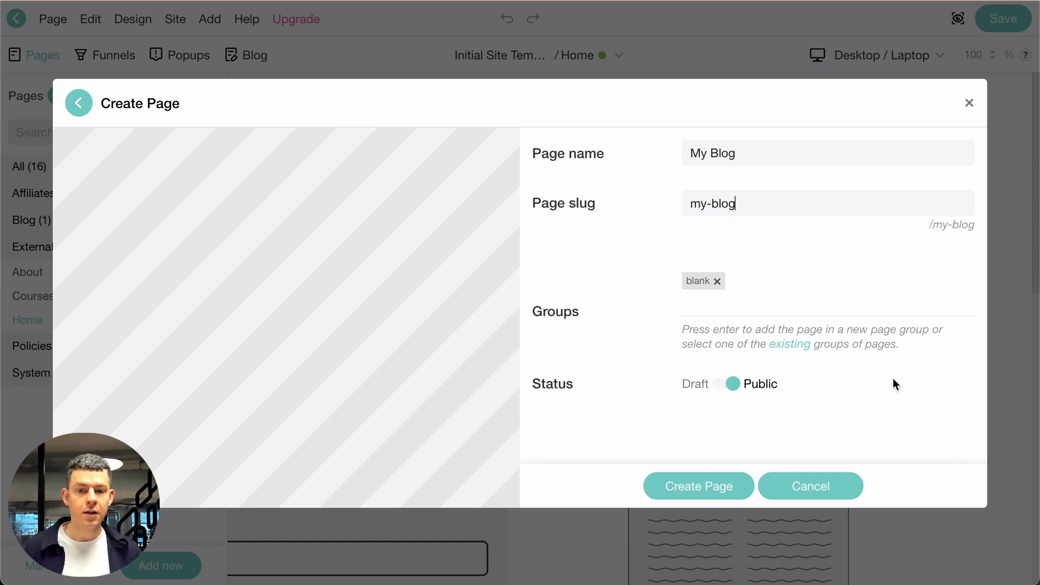
pyautogui.click(686, 501)
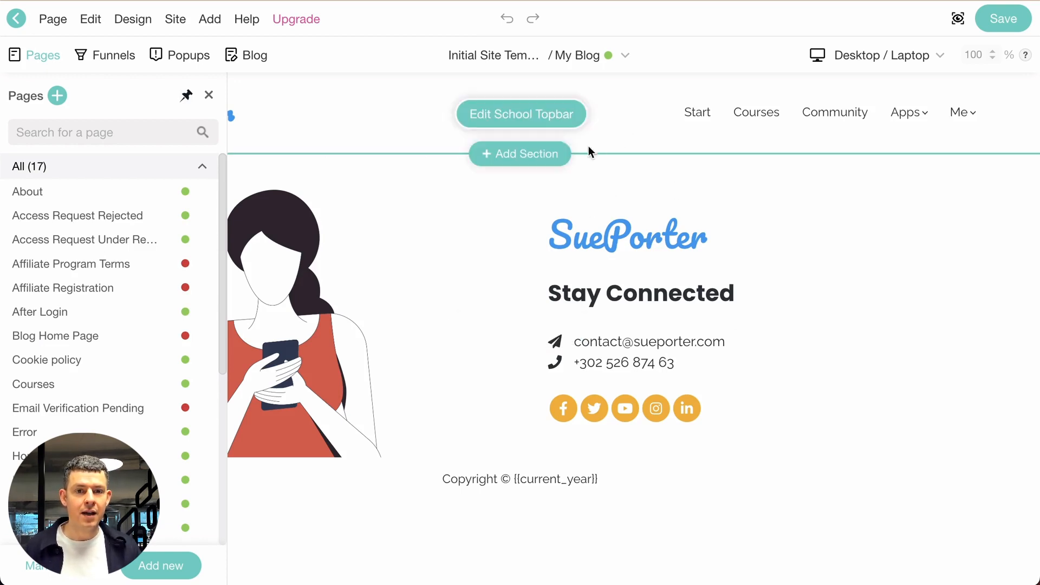
# Add the plain light-grey Embed section directly below the school topbar of the My Blog page
pyautogui.click(541, 155)
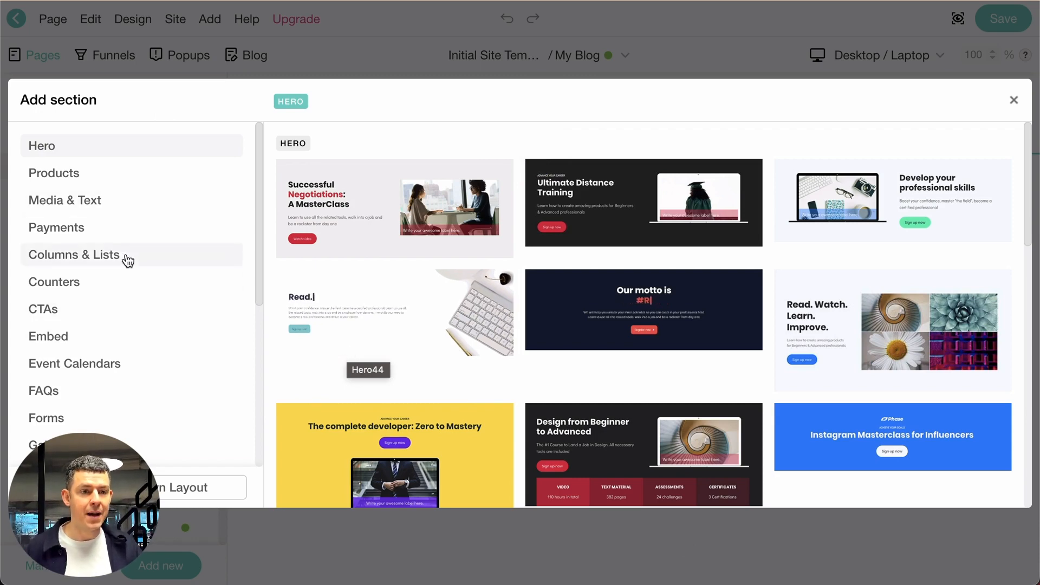
pyautogui.click(57, 341)
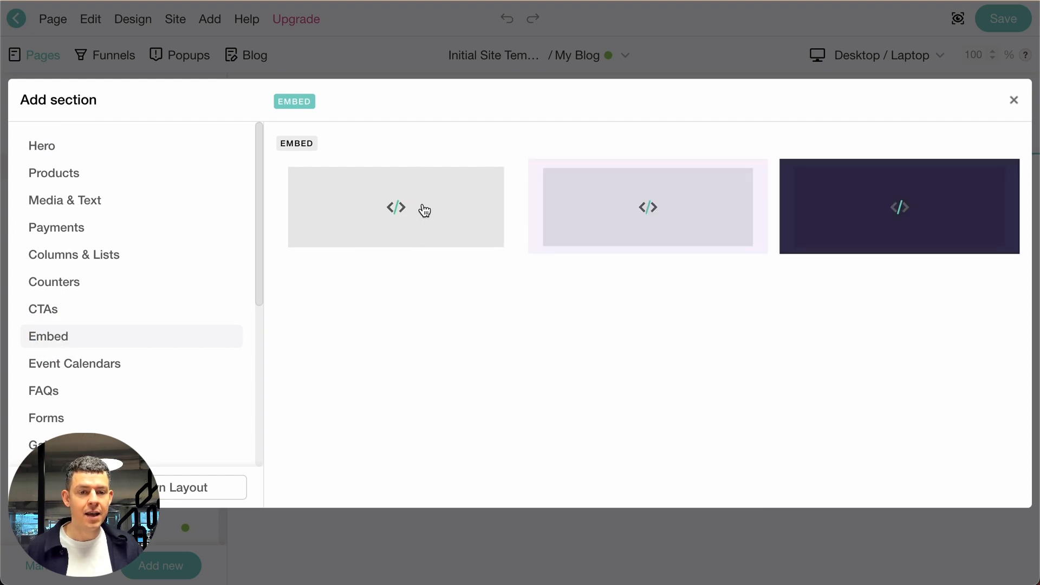
pyautogui.click(402, 207)
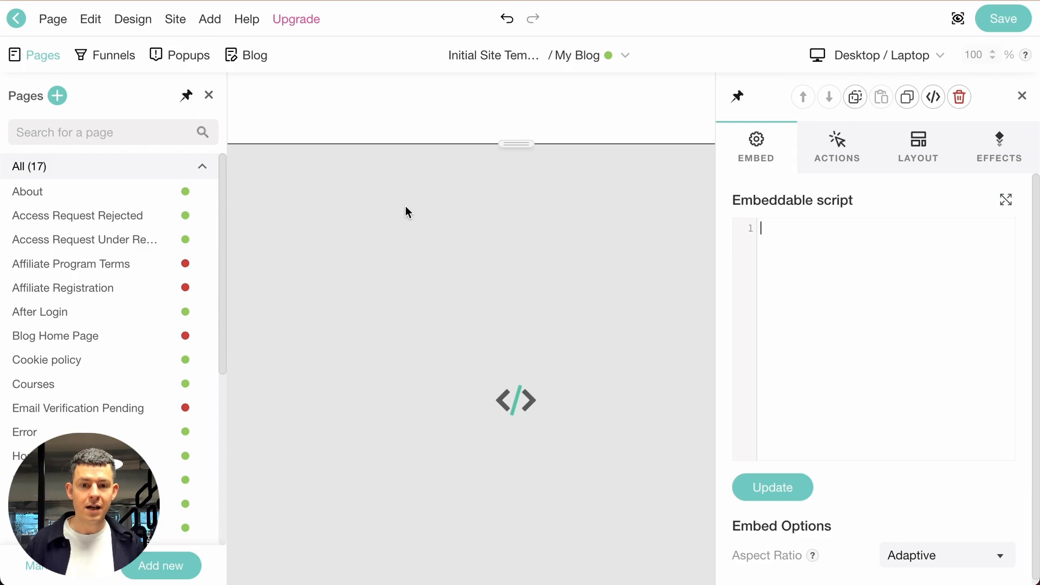
# Copy the Step 1 script code from BlogHandy's Getting Started page into the section's embeddable script, followed by a blank line
pyautogui.click(759, 227)
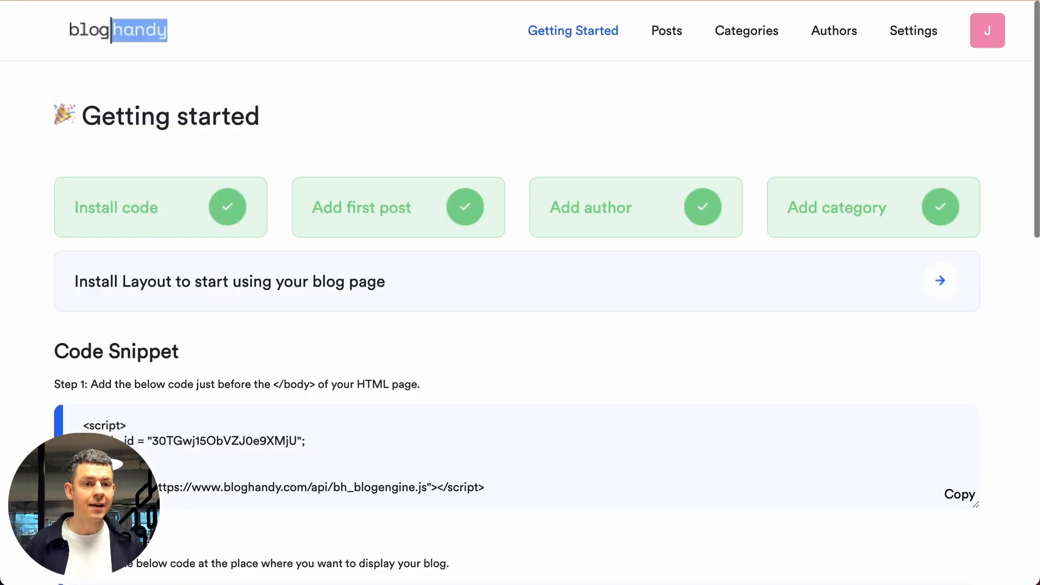
pyautogui.scroll(-2, 352, 362)
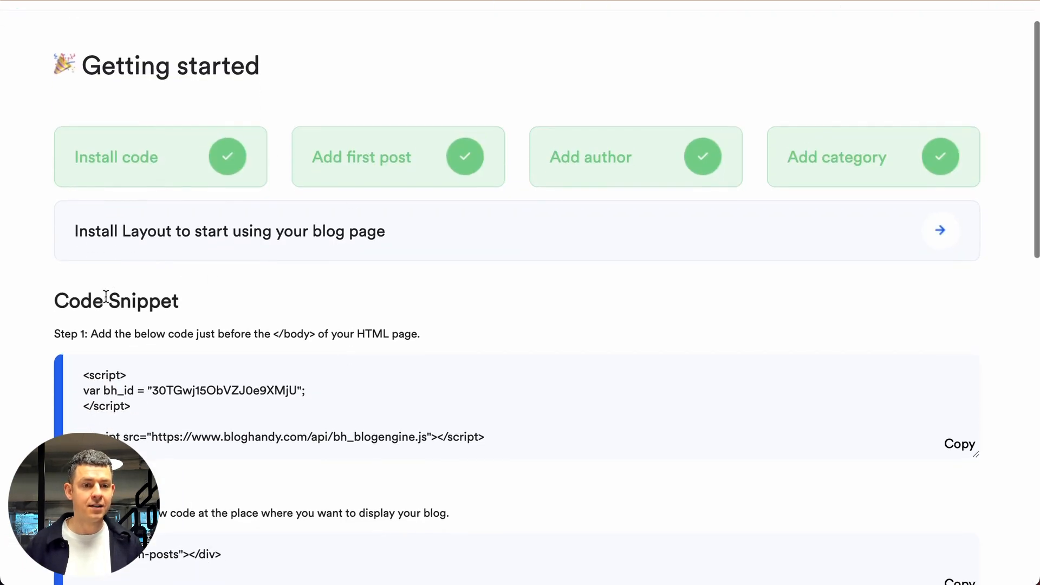
pyautogui.click(959, 445)
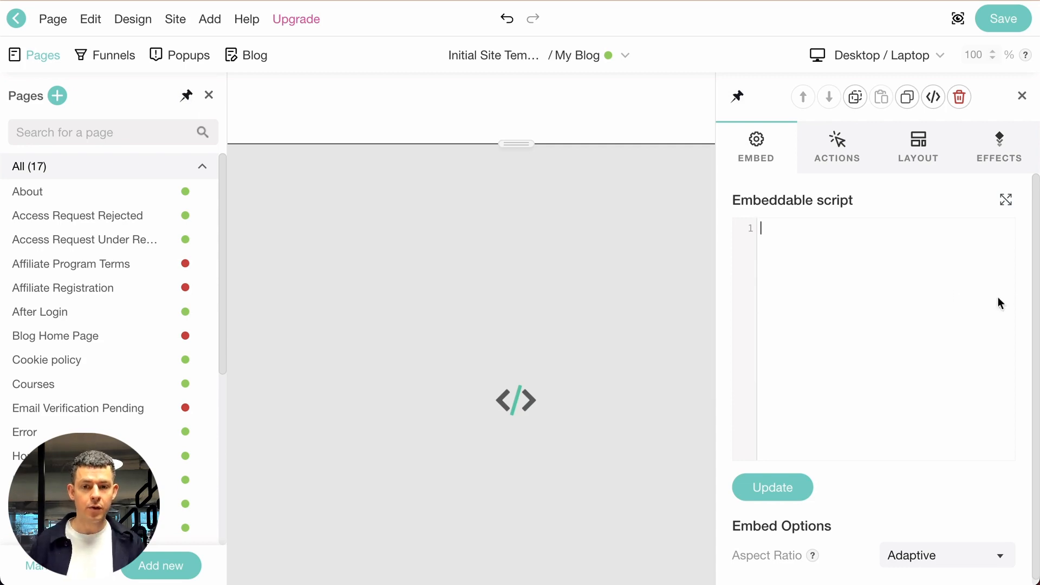
pyautogui.click(903, 281)
pyautogui.hotkey('ctrl', 'v')
pyautogui.press('Return')
pyautogui.press('Return')
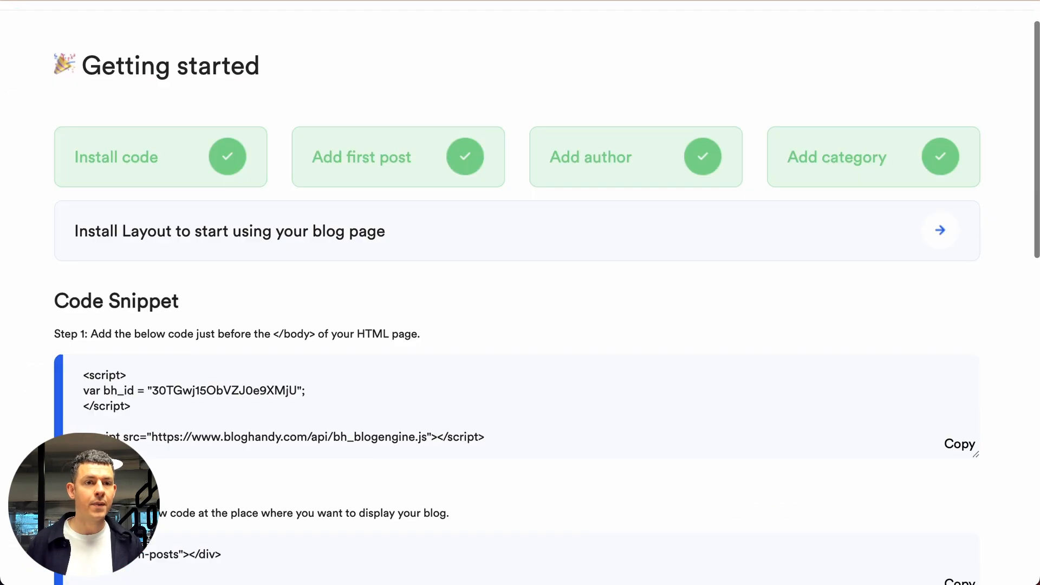
# Copy BlogHandy's Step 2 code, the bh-posts div, to the end of the embeddable script
pyautogui.scroll(-3, 468, 268)
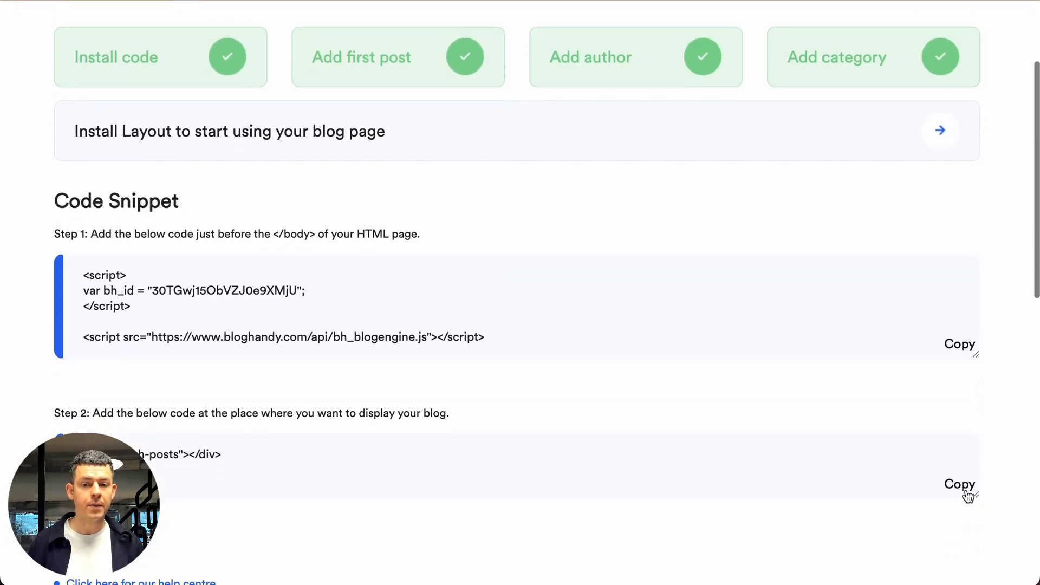
pyautogui.click(969, 495)
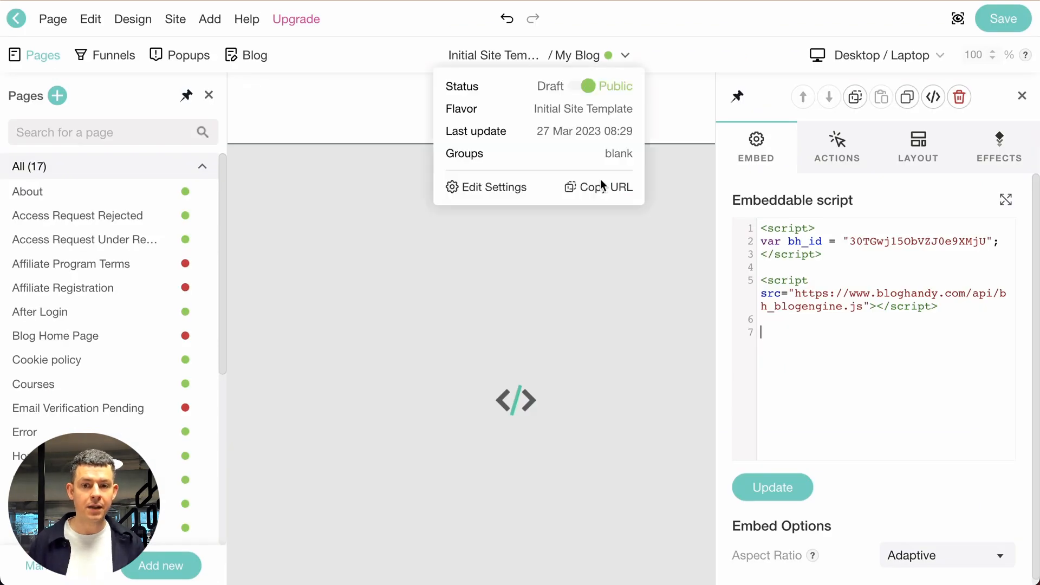
pyautogui.hotkey('ctrl', 'v')
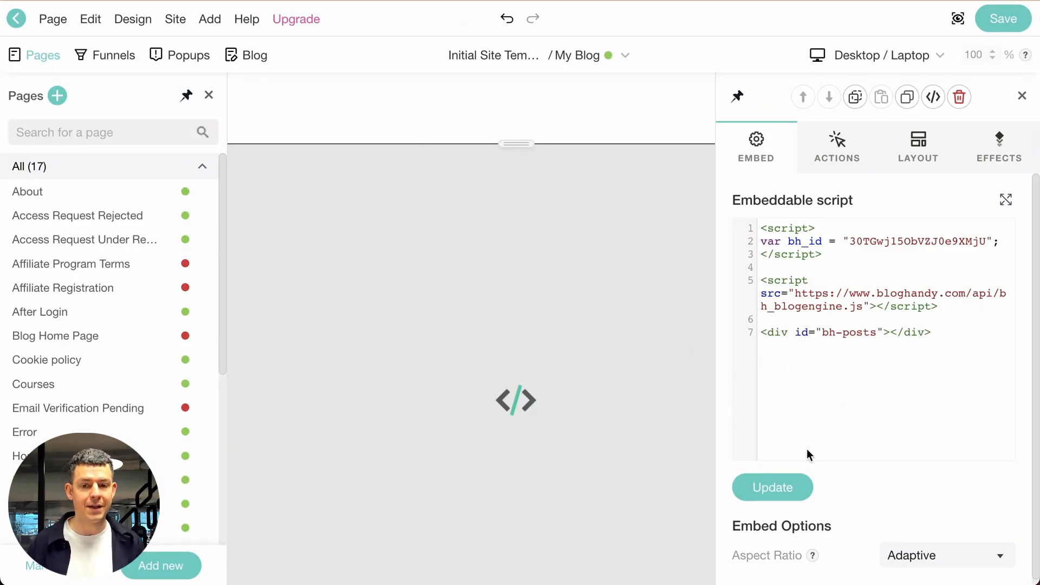
# Update the embed with the entered code and save the My Blog page
pyautogui.click(769, 494)
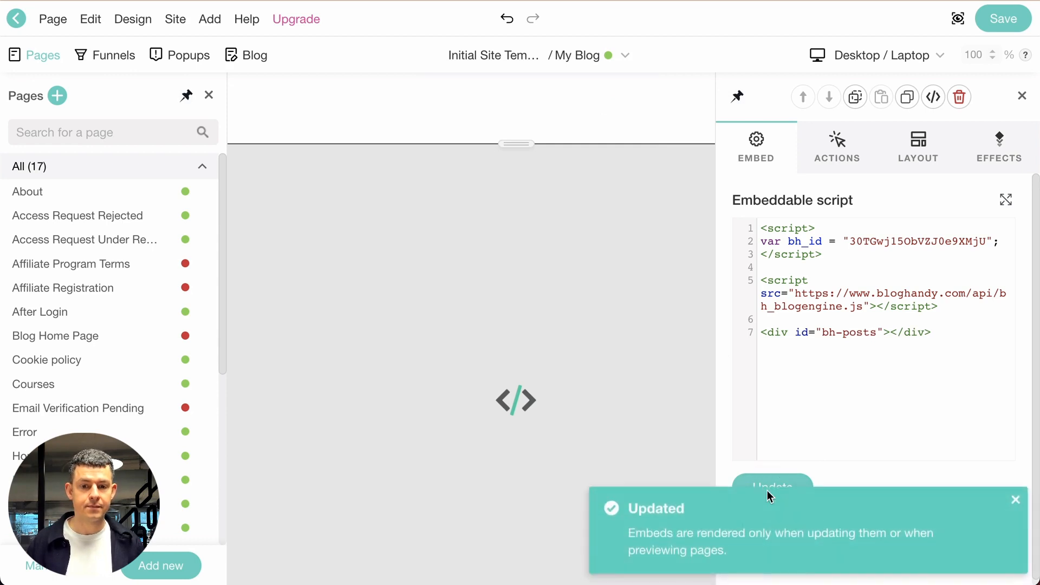
pyautogui.click(1025, 502)
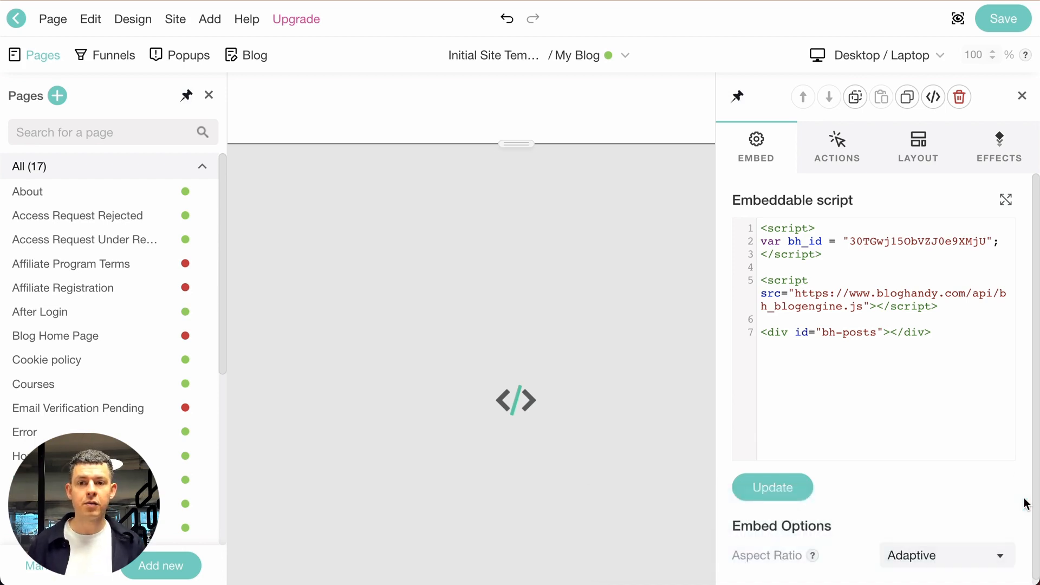
pyautogui.click(1011, 18)
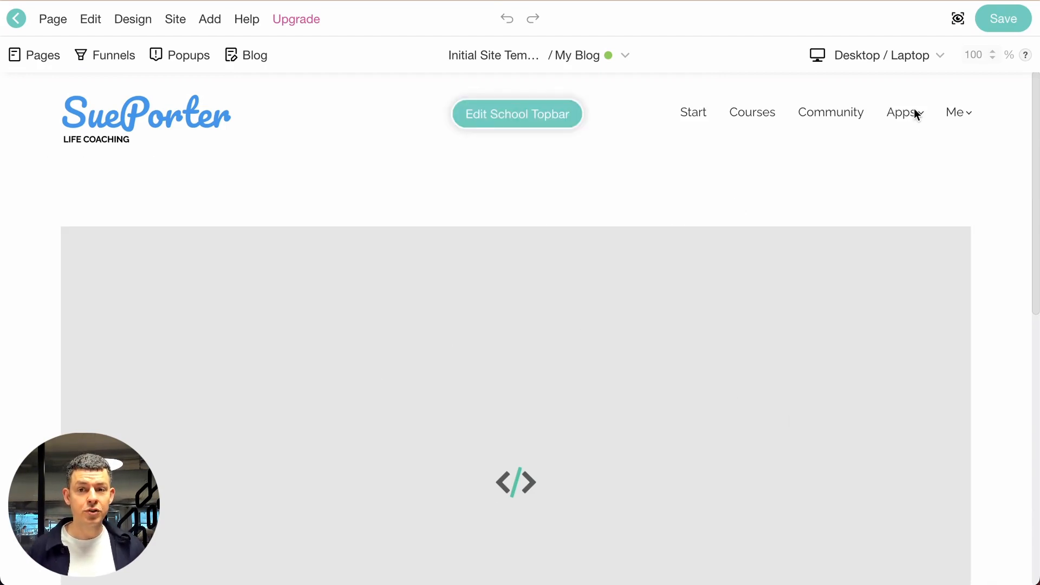
# Add a menu link named My Blog at the end of the after sign in/up topbar's links
pyautogui.click(524, 122)
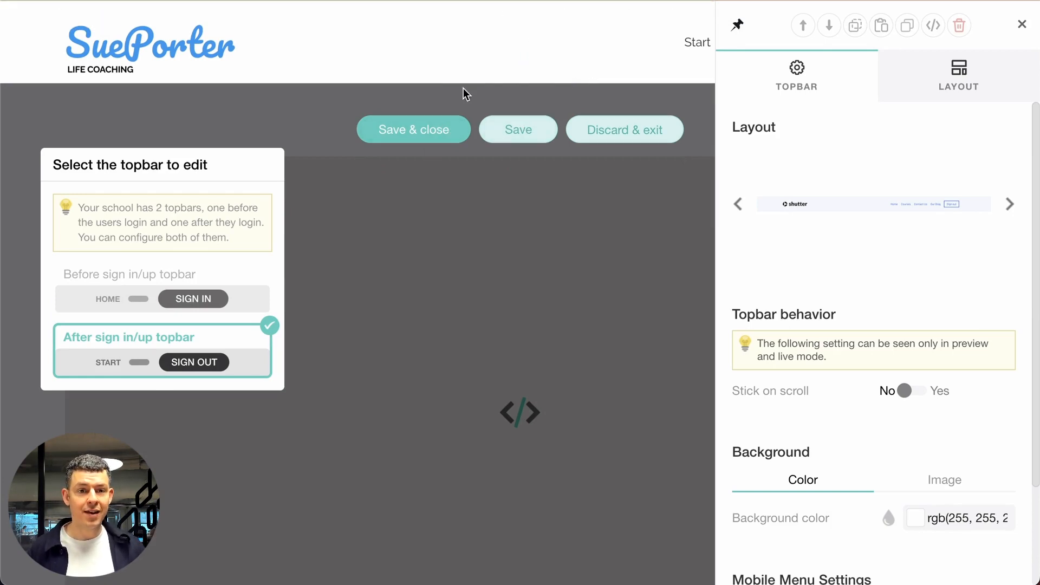
pyautogui.click(695, 43)
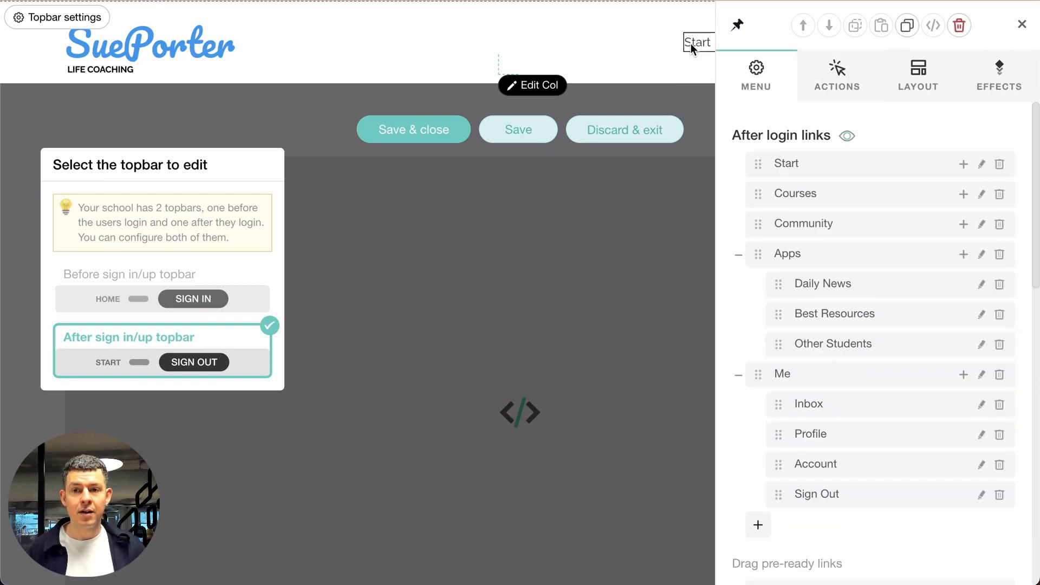
pyautogui.click(1022, 26)
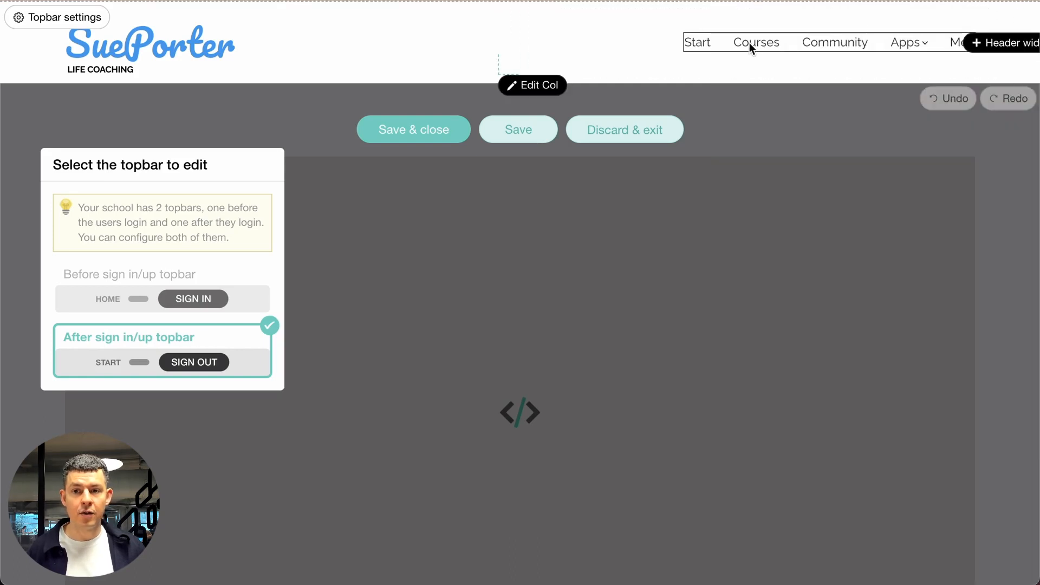
pyautogui.click(694, 43)
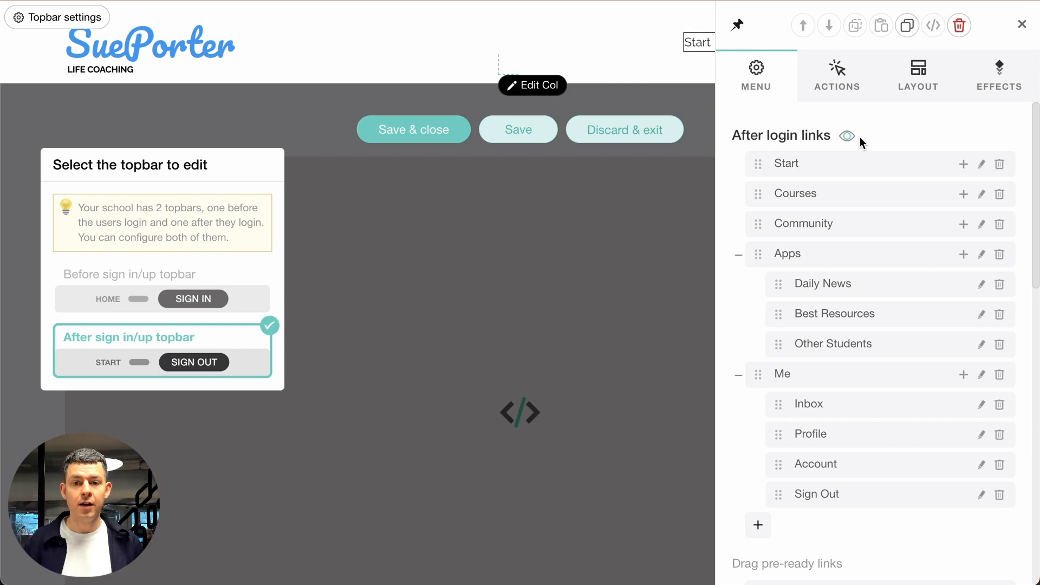
pyautogui.scroll(-2, 860, 137)
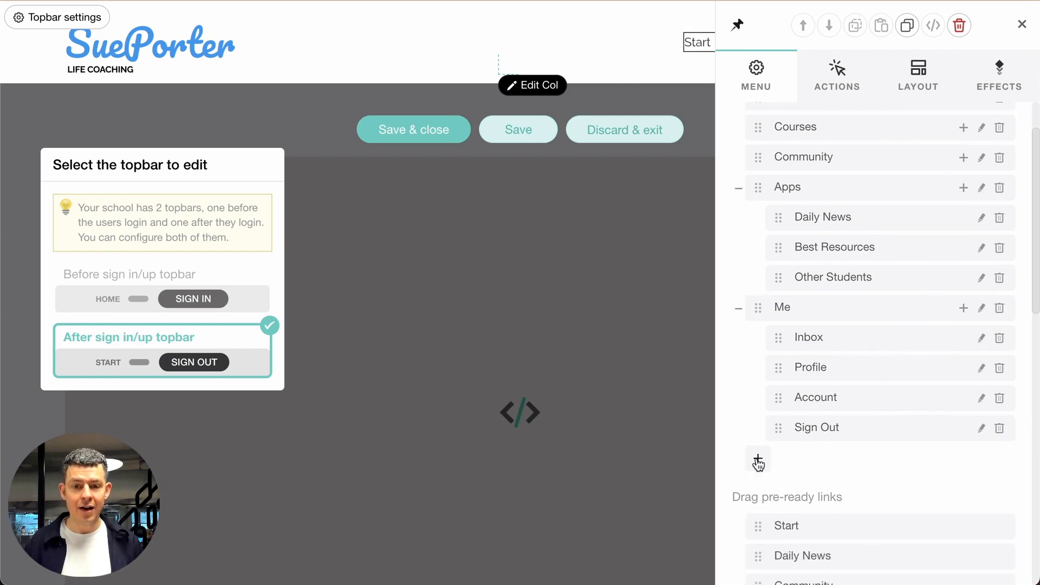
pyautogui.click(758, 460)
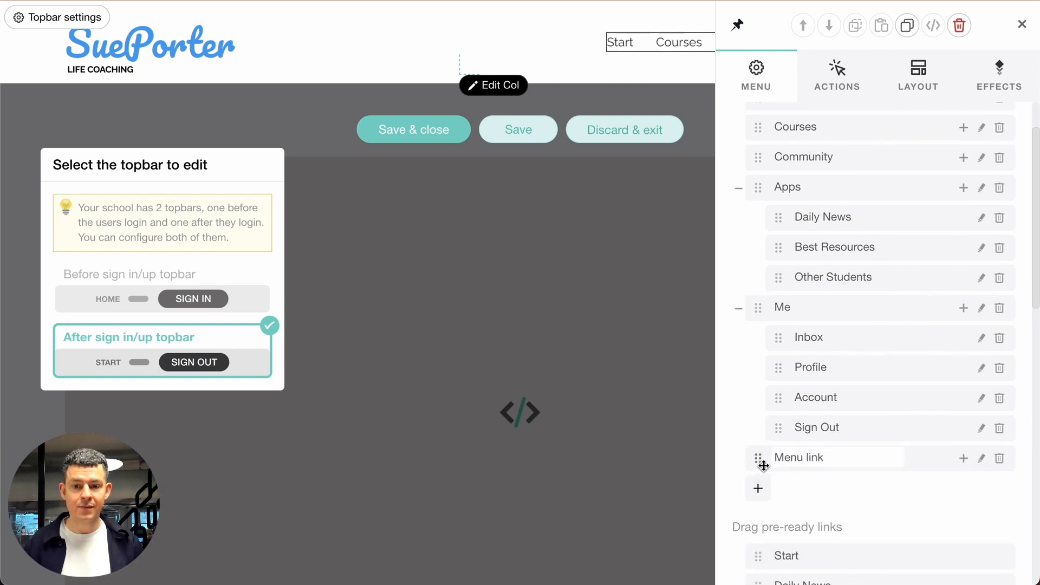
pyautogui.click(797, 457)
pyautogui.write('My Bl')
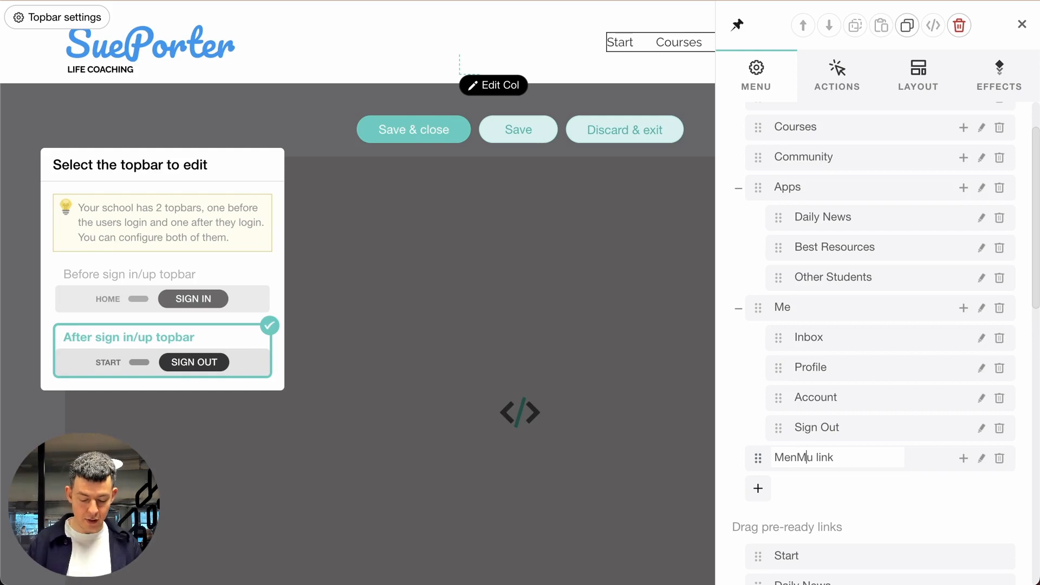
pyautogui.write('og')
pyautogui.hotkey('shift', 'End')
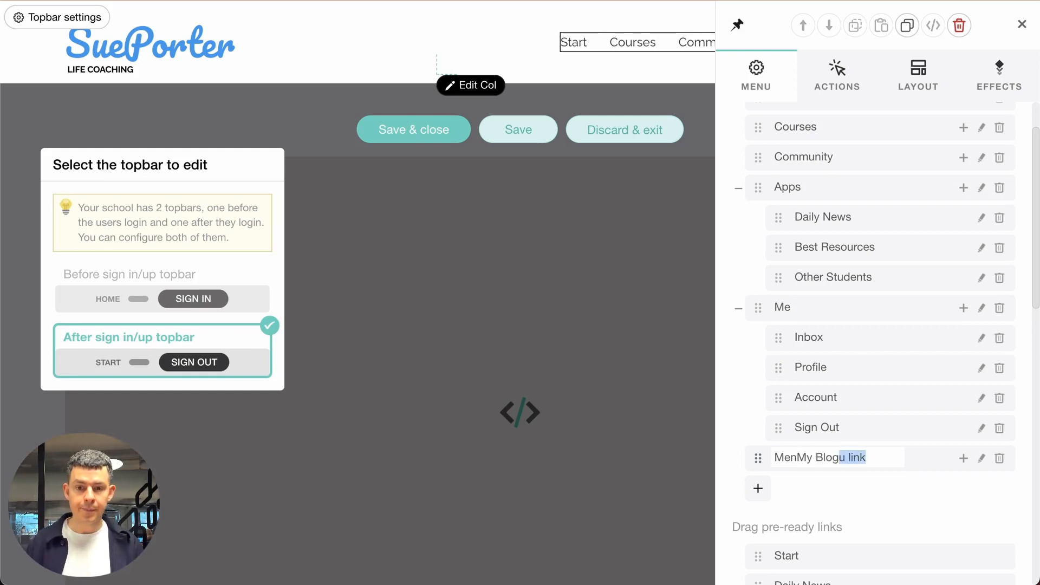
pyautogui.press('Delete')
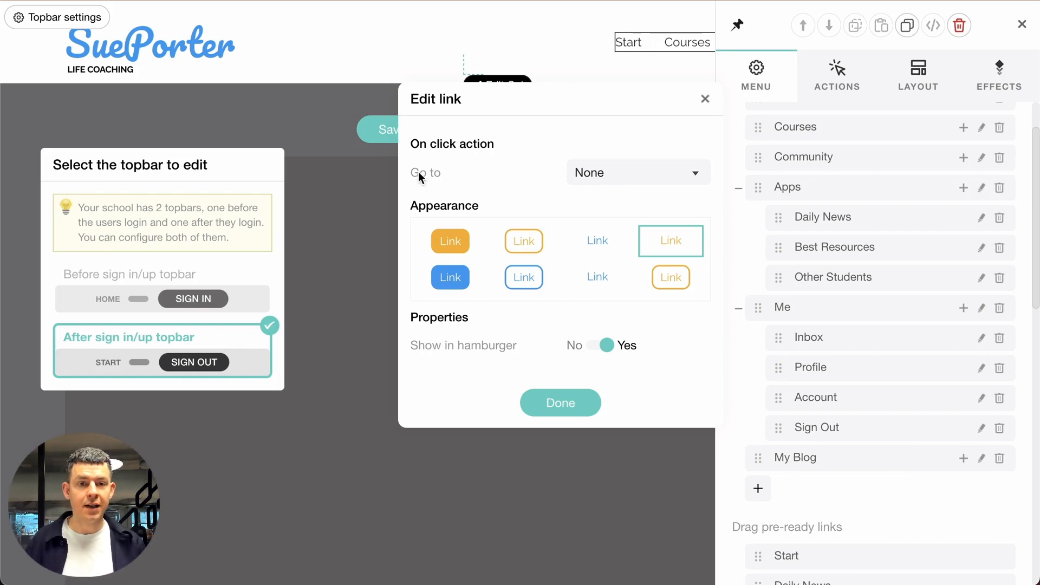
# Make the new topbar link go to the My Blog page and accept the link settings
pyautogui.click(623, 167)
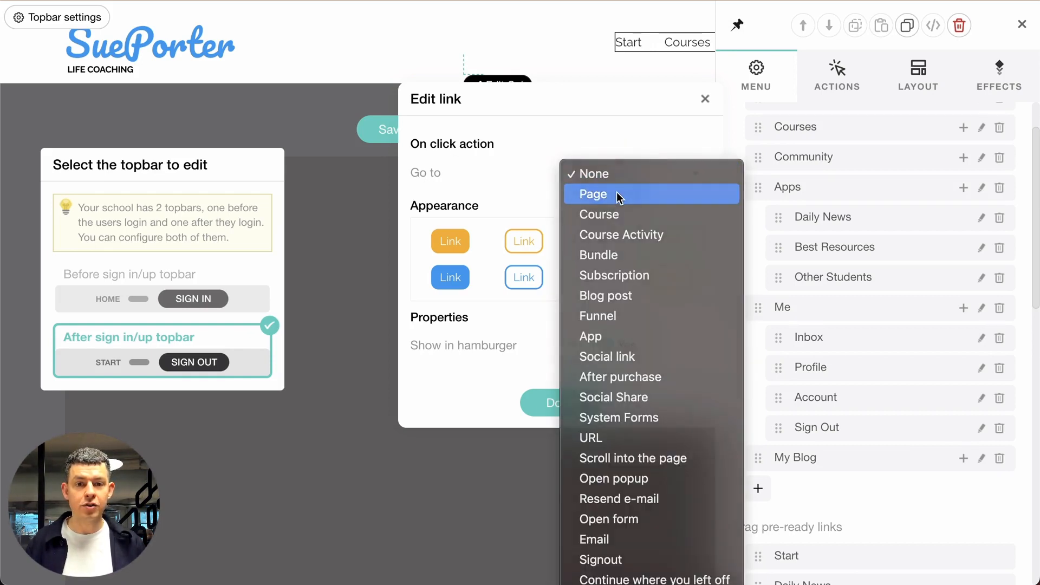
pyautogui.click(617, 193)
pyautogui.click(610, 208)
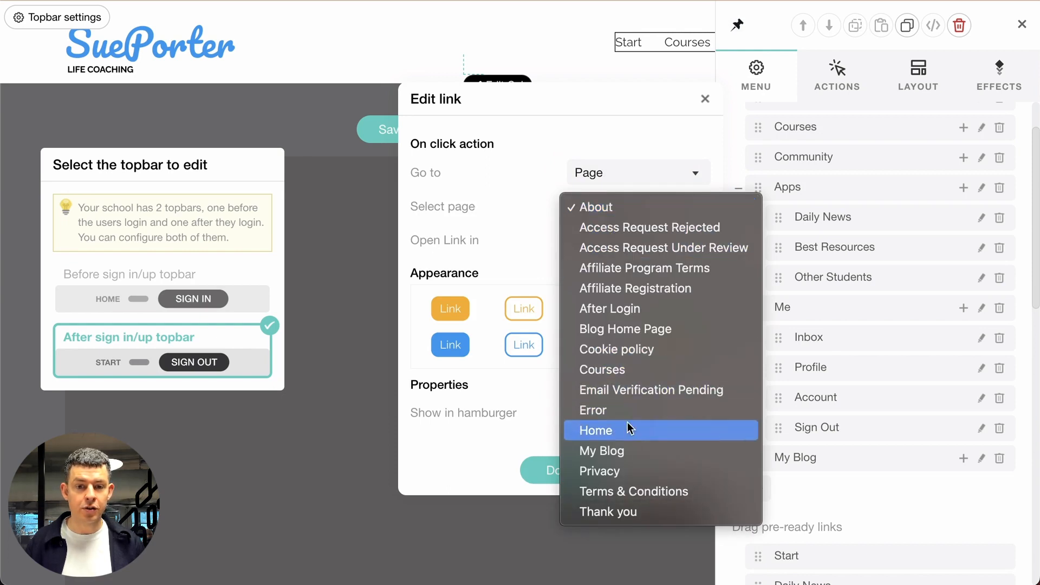
pyautogui.click(622, 443)
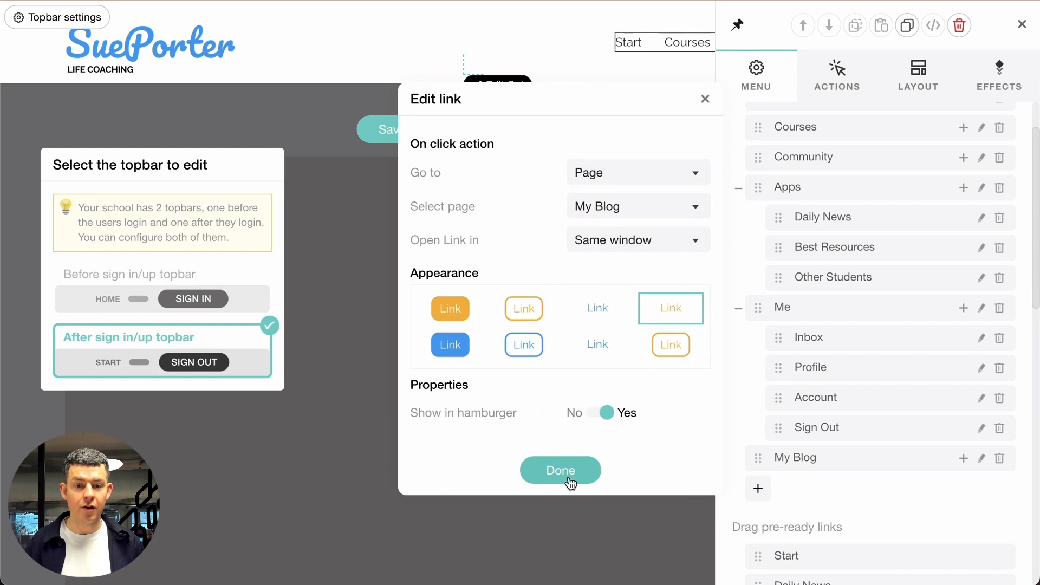
pyautogui.click(548, 476)
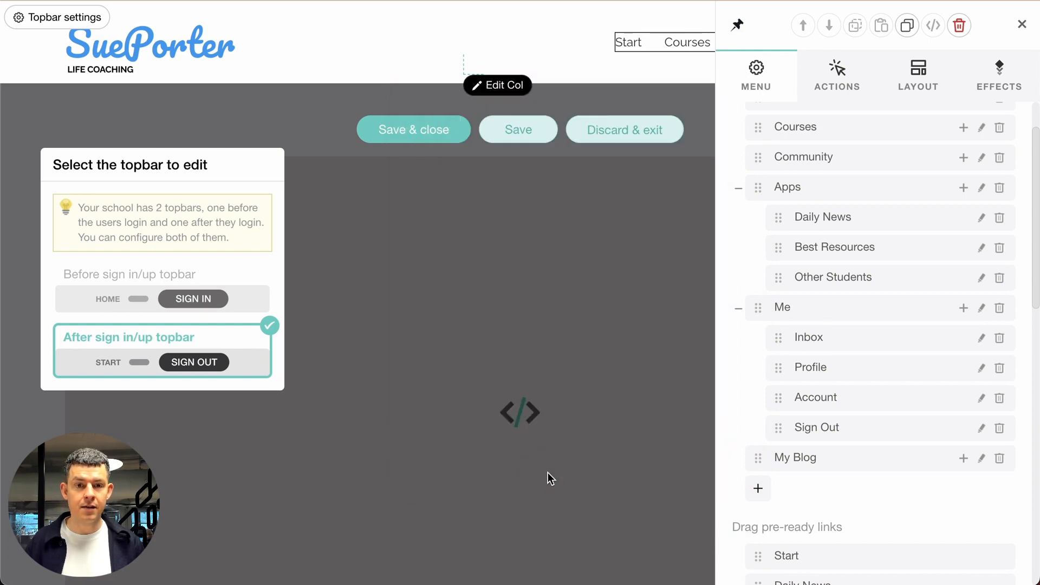
# Save and close the topbar editing with its My Blog link, and save the My Blog page
pyautogui.click(418, 131)
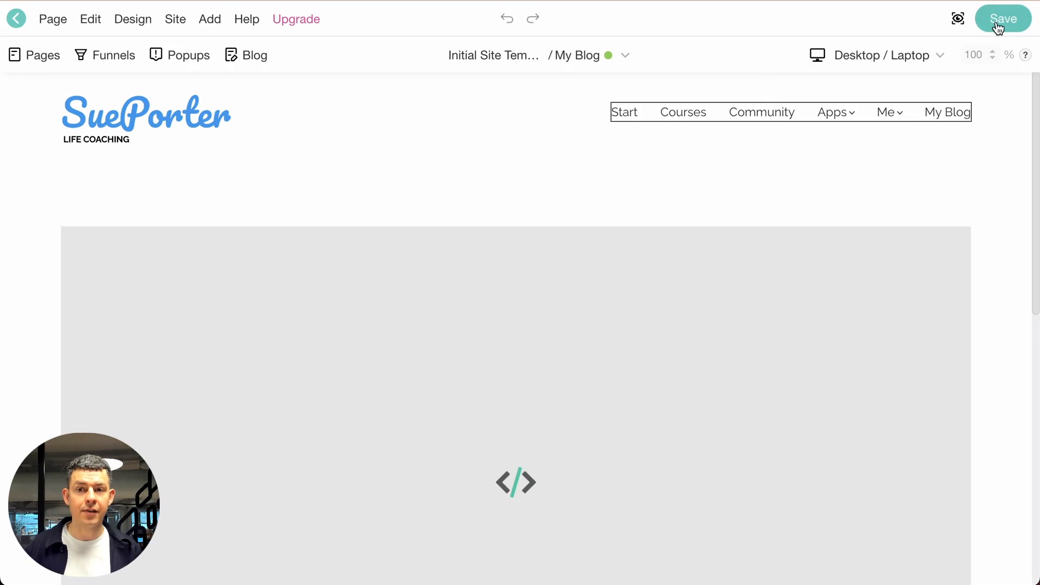
pyautogui.click(999, 26)
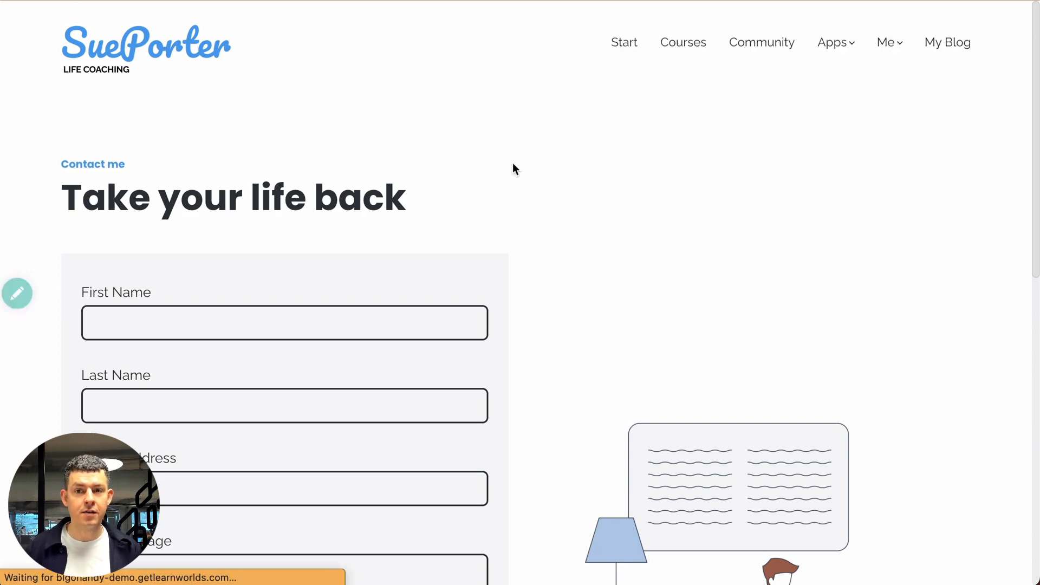
# Open My Blog from the live school site's topbar and look through the embedded blog posts
pyautogui.click(952, 51)
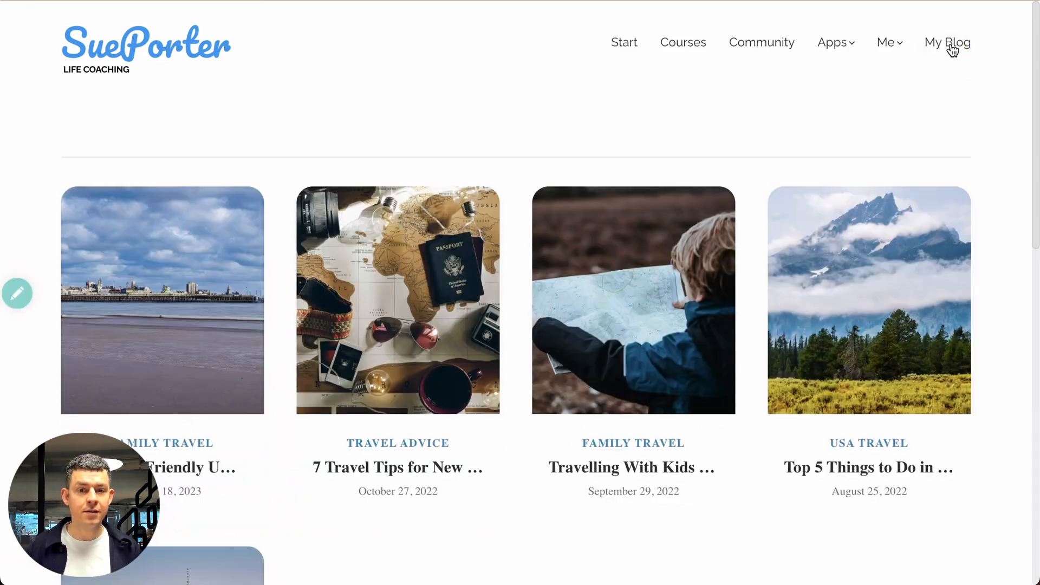
pyautogui.scroll(-9, 565, 320)
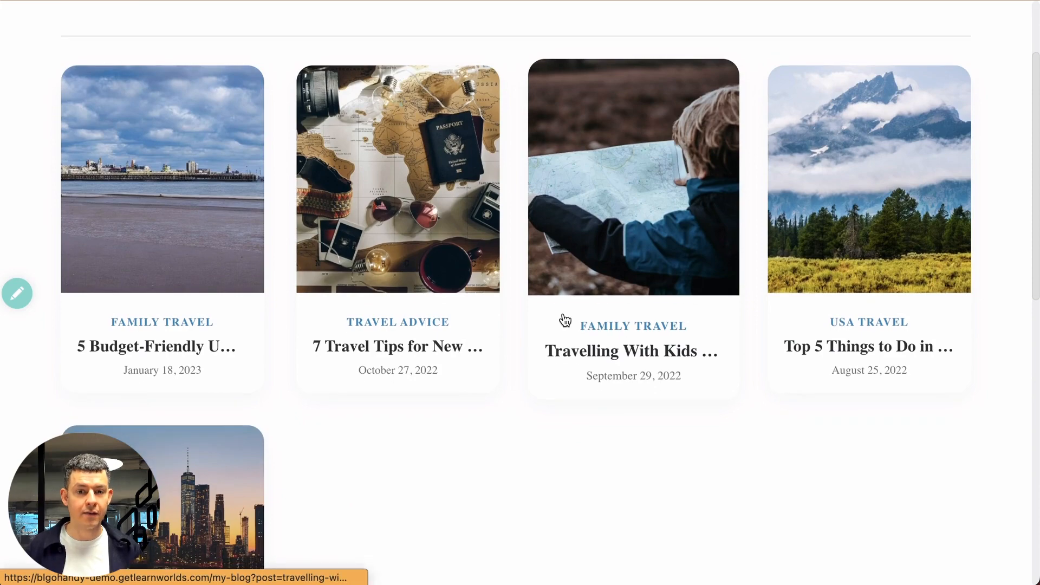
pyautogui.scroll(-2, 565, 320)
pyautogui.scroll(12, 444, 580)
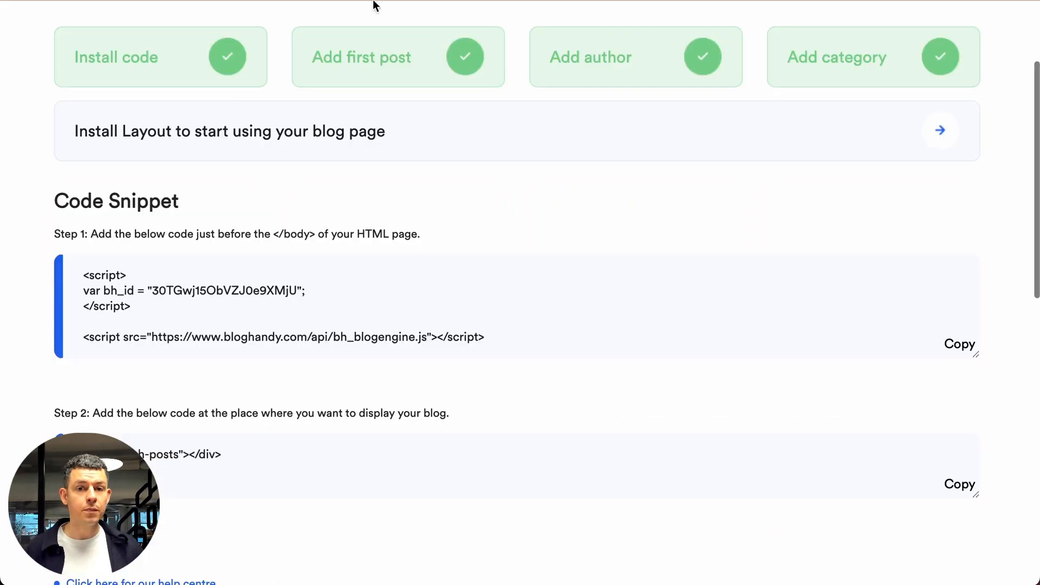
pyautogui.scroll(3, 623, 134)
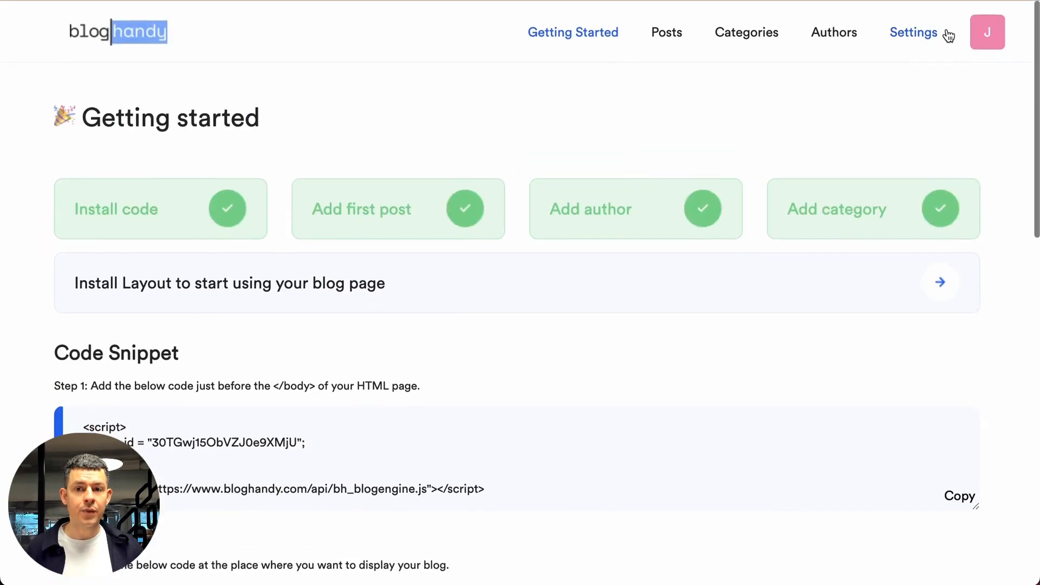
pyautogui.click(909, 43)
pyautogui.click(506, 260)
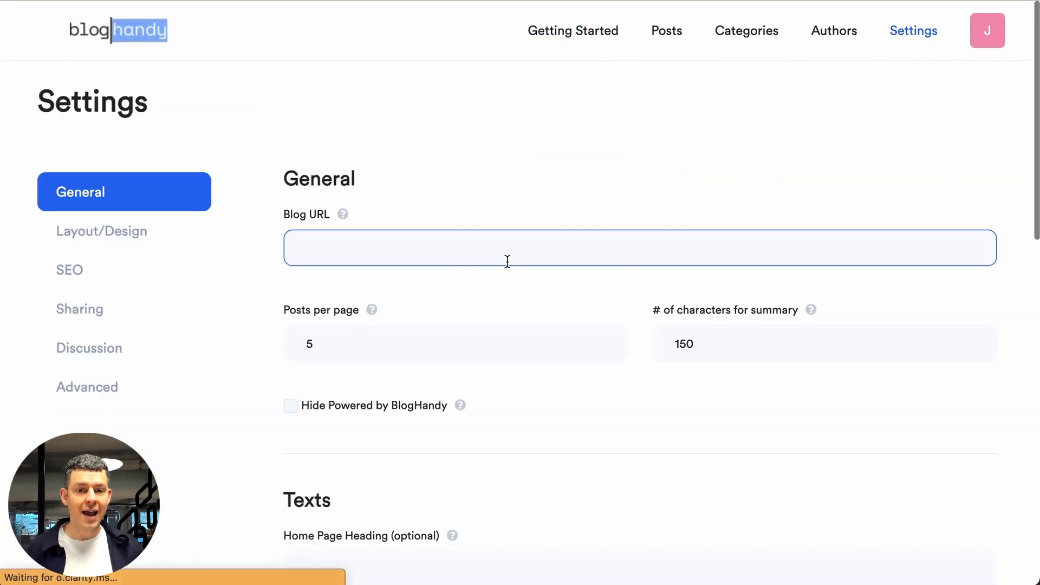
pyautogui.write('https://blgohandy-demo.getlearnworlds.com/my-blog')
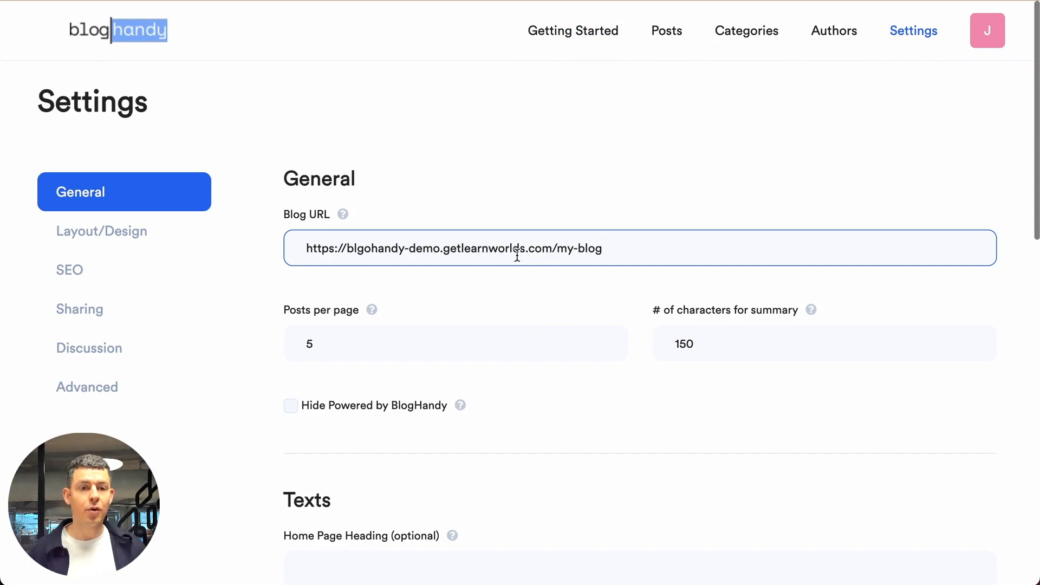
pyautogui.scroll(-4, 518, 255)
pyautogui.scroll(-15, 518, 255)
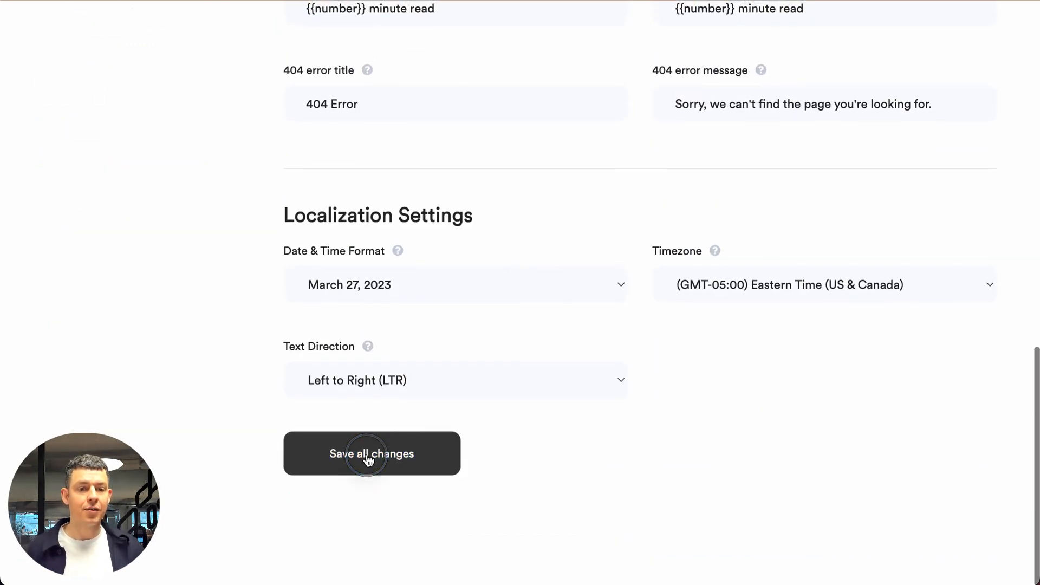
pyautogui.click(363, 455)
pyautogui.click(542, 403)
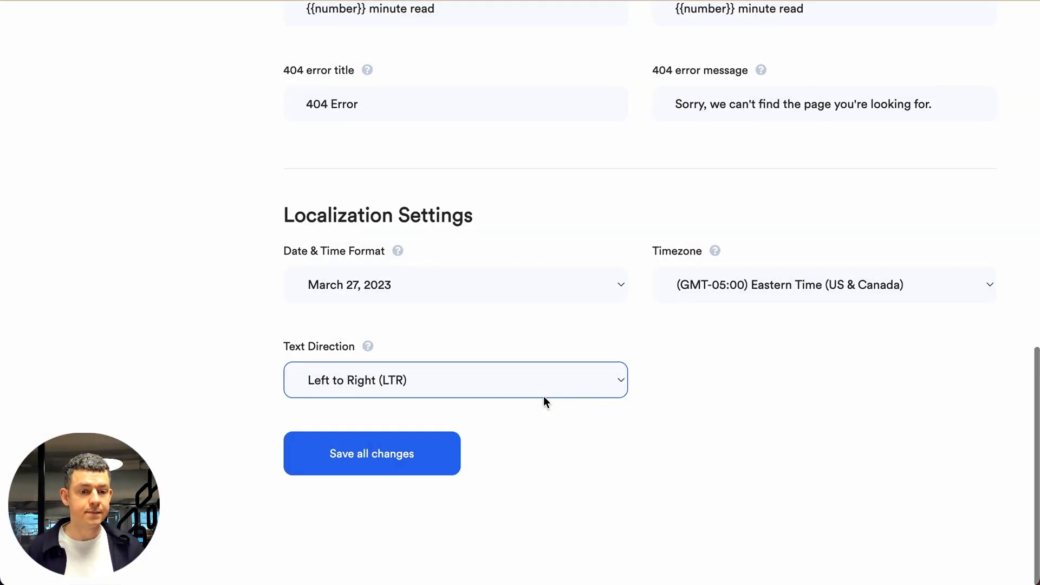
# Review the main page layouts in the Layout/Design settings, turn on the Modern Grid layout and acknowledge the update
pyautogui.scroll(2, 545, 401)
pyautogui.scroll(13, 544, 397)
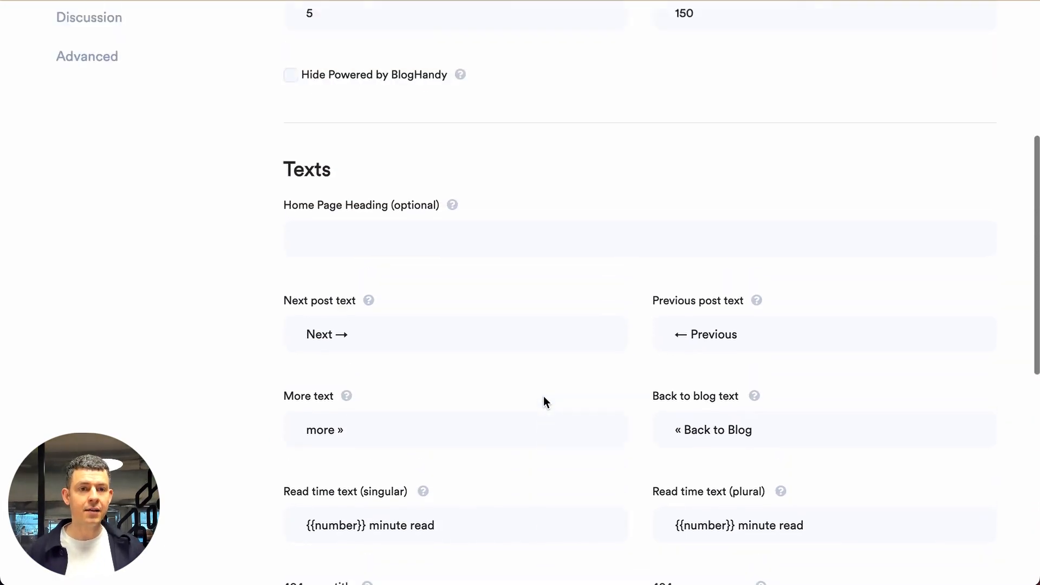
pyautogui.click(144, 234)
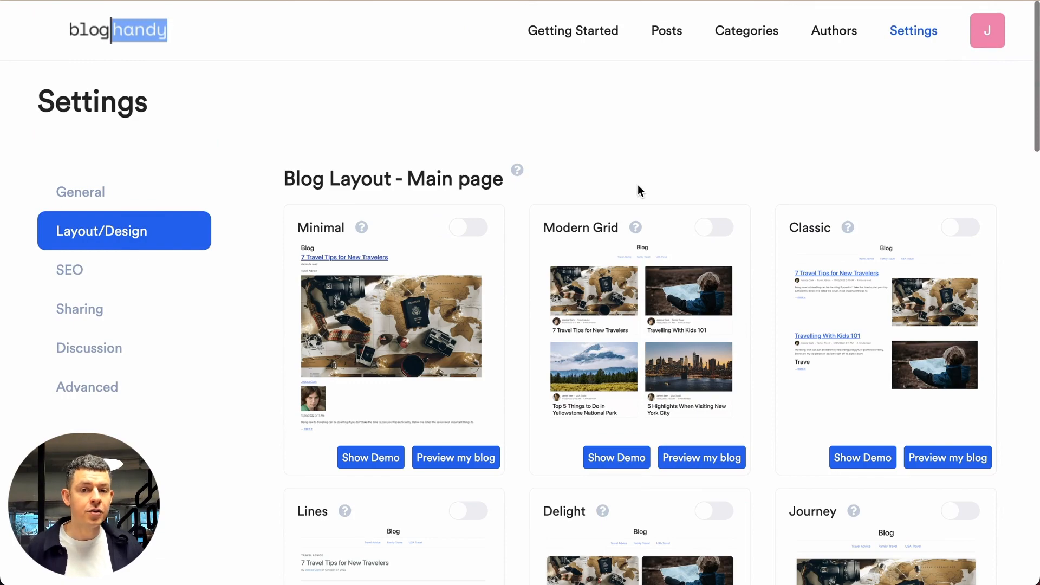
pyautogui.scroll(-8, 638, 192)
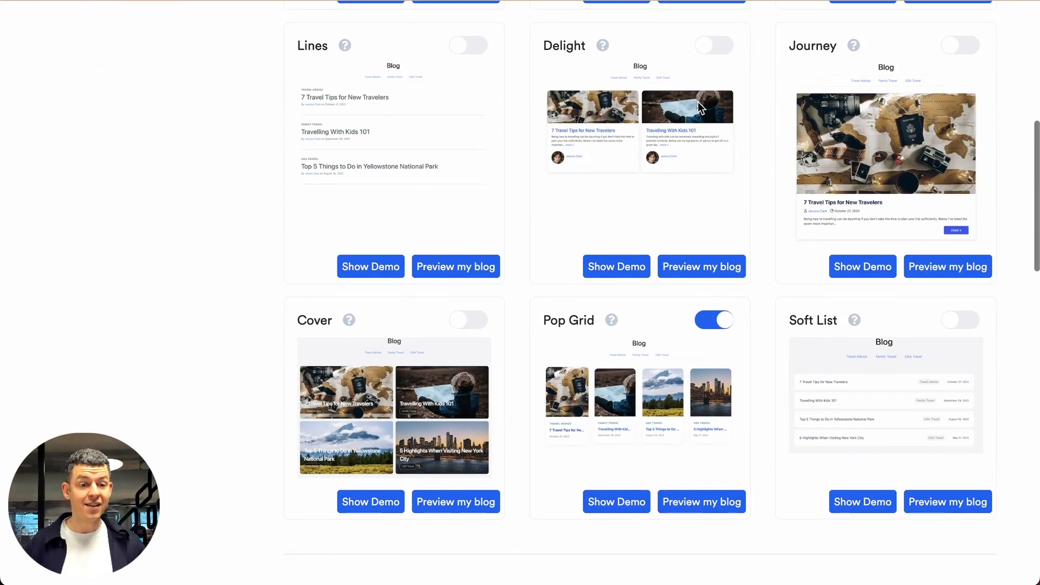
pyautogui.scroll(9, 460, 271)
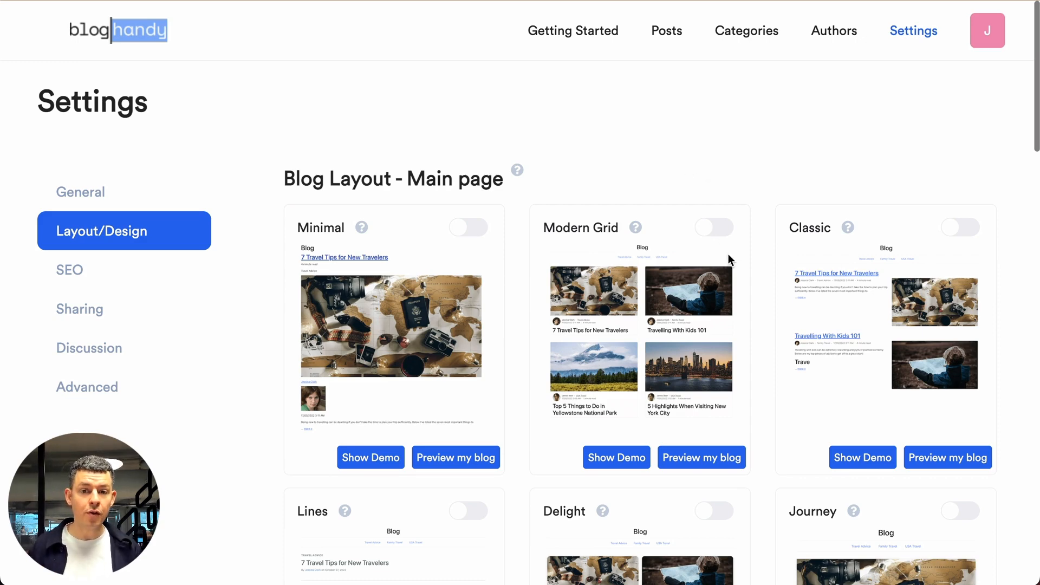
pyautogui.click(714, 228)
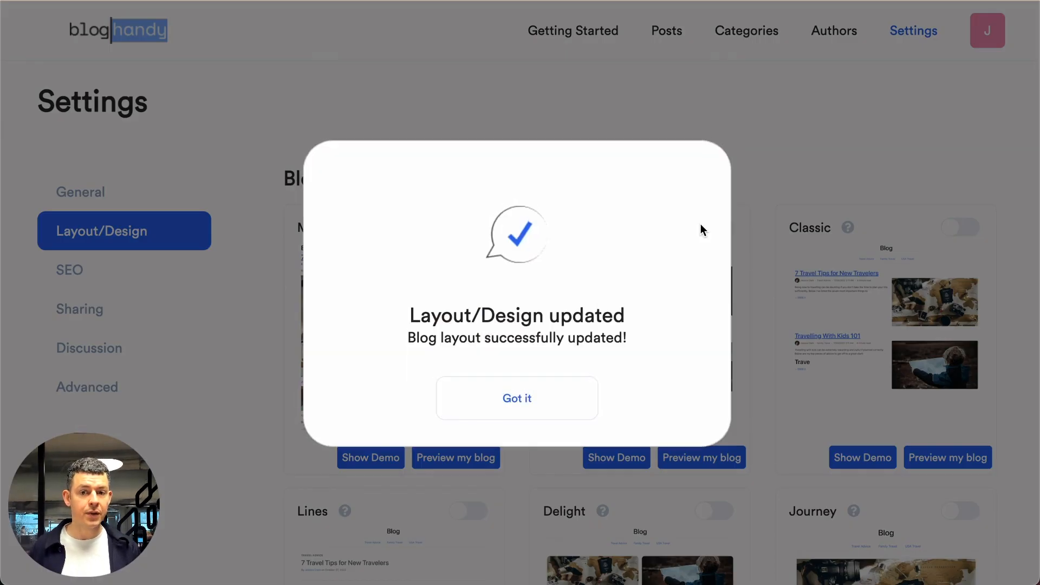
pyautogui.click(510, 415)
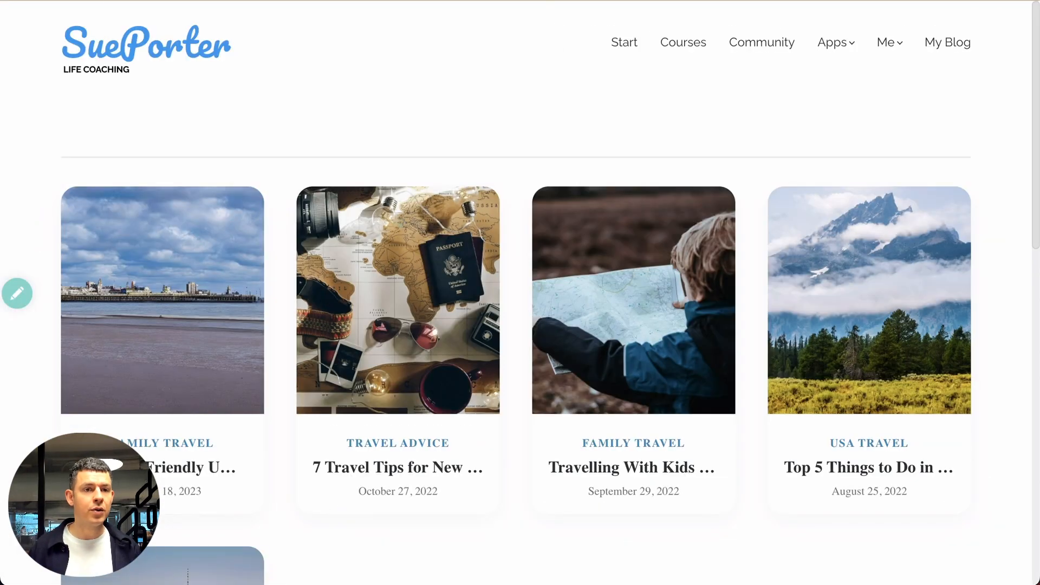
# Reload the live My Blog page to check its layout, and read through the post 7 Travel Tips for New Travelers
pyautogui.press('super+r')
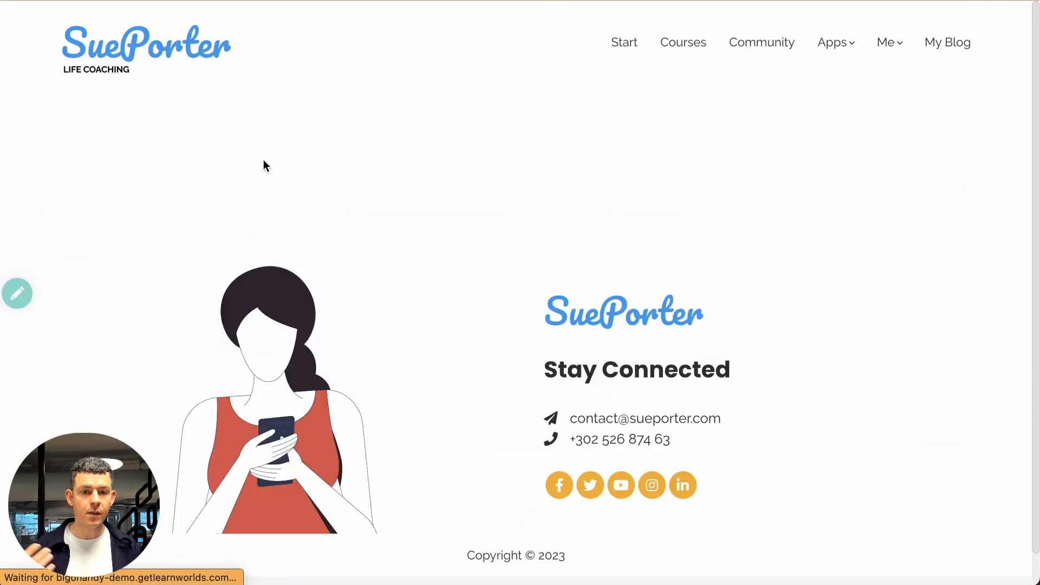
pyautogui.scroll(-2, 264, 160)
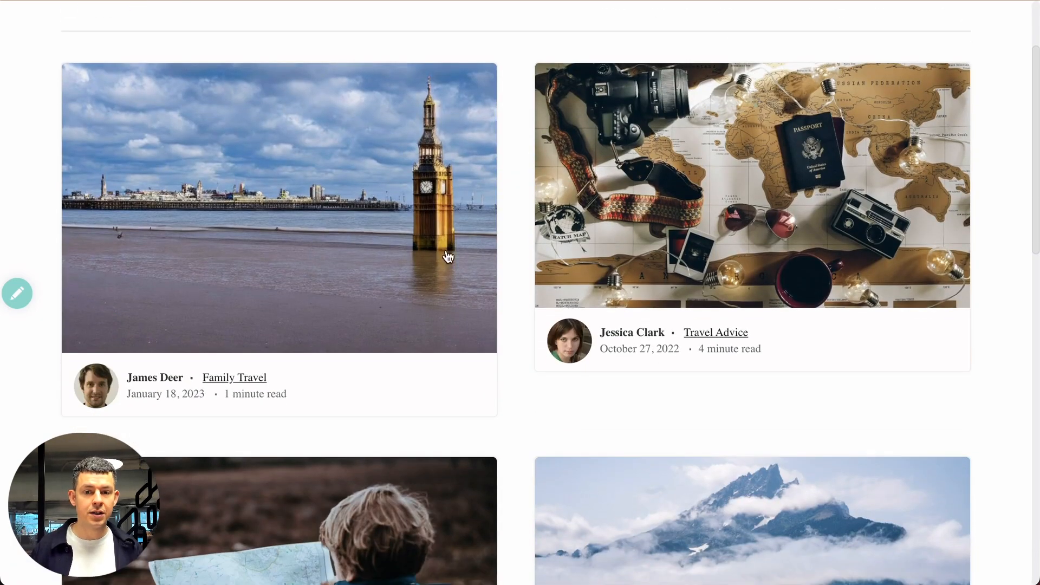
pyautogui.scroll(2, 721, 244)
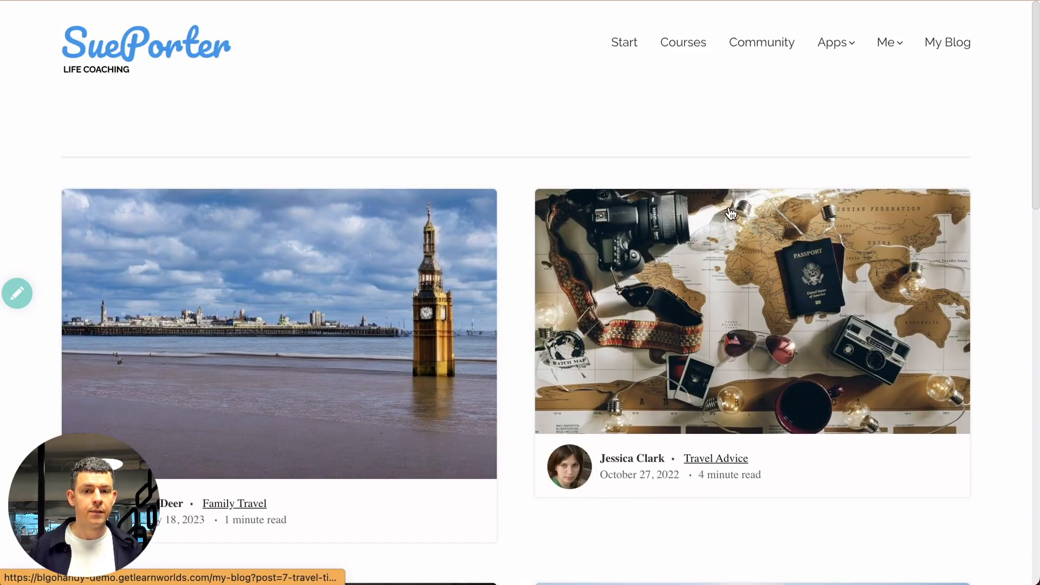
pyautogui.click(742, 281)
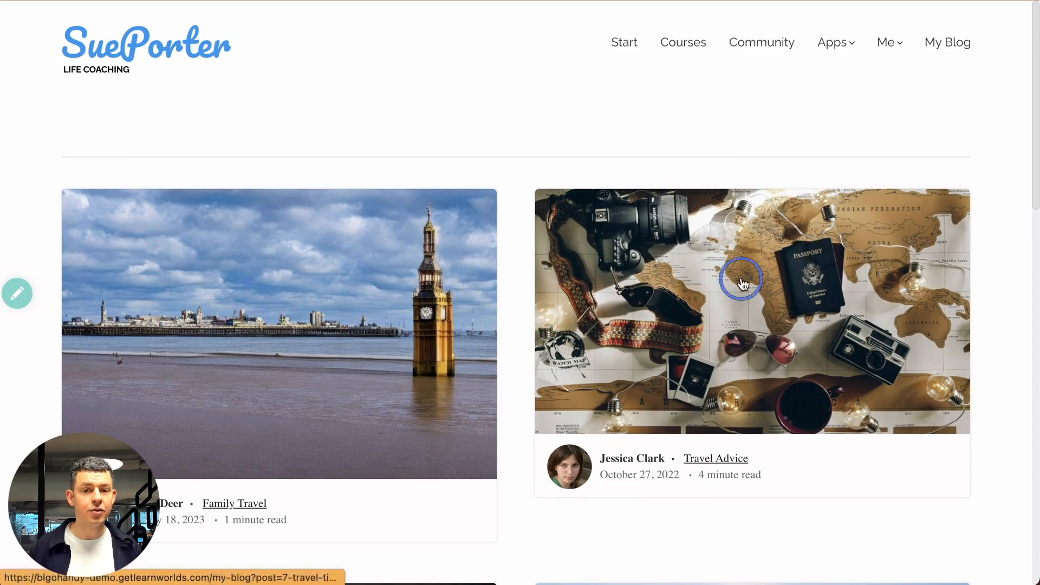
pyautogui.scroll(-2, 742, 284)
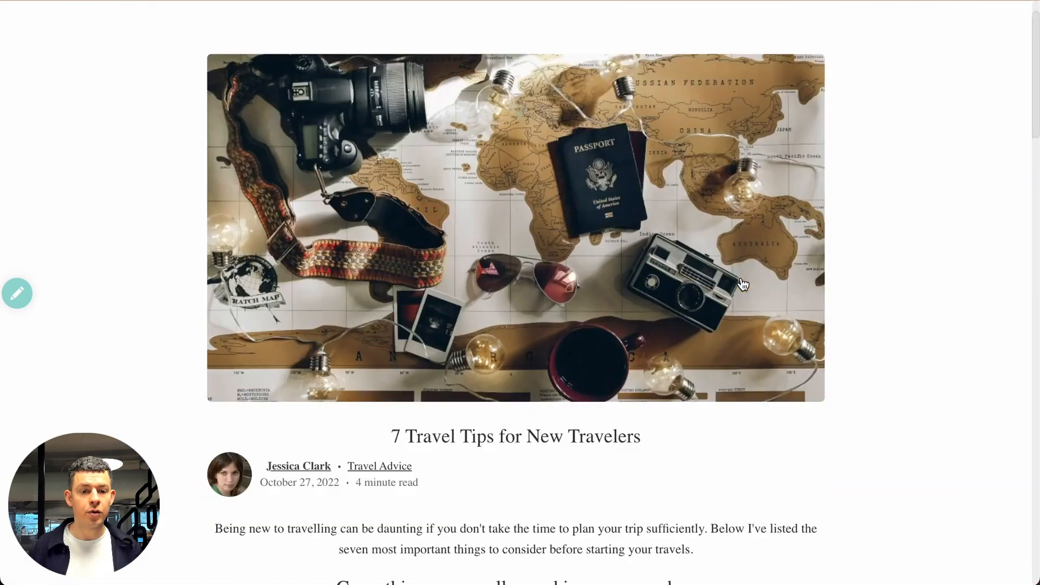
pyautogui.scroll(-10, 743, 285)
pyautogui.scroll(12, 743, 285)
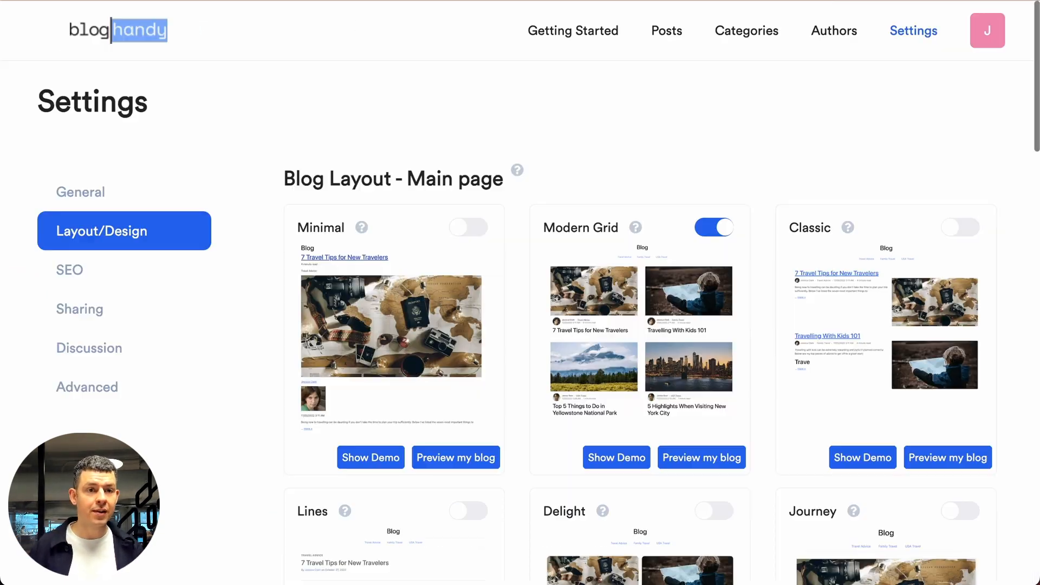
# Return to BlogHandy's Layout/Design settings, look through the options and open the Custom CSS box for editing
pyautogui.scroll(-4, 379, 364)
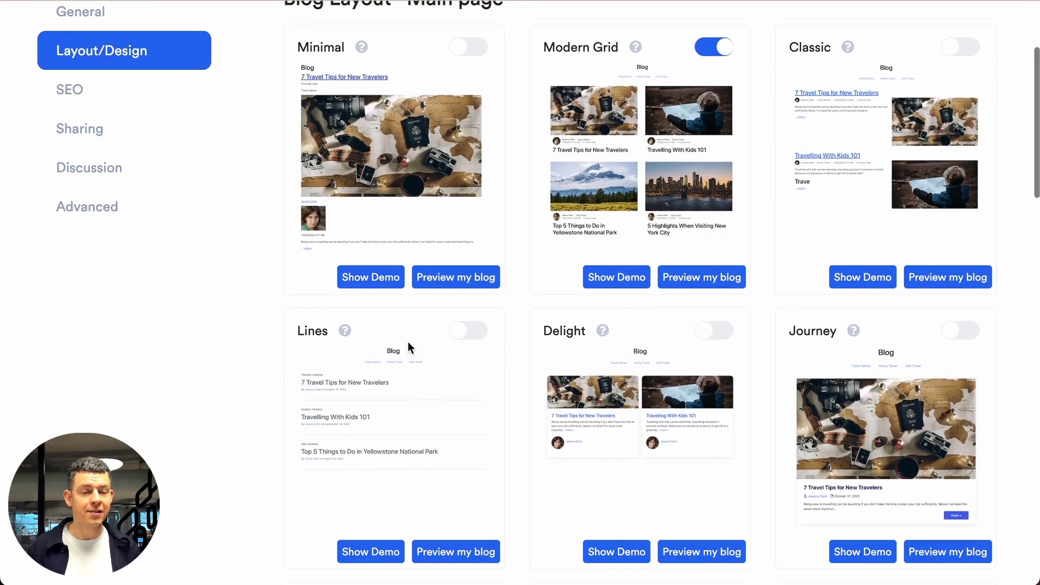
pyautogui.scroll(-9, 408, 342)
pyautogui.scroll(-15, 408, 347)
pyautogui.click(385, 265)
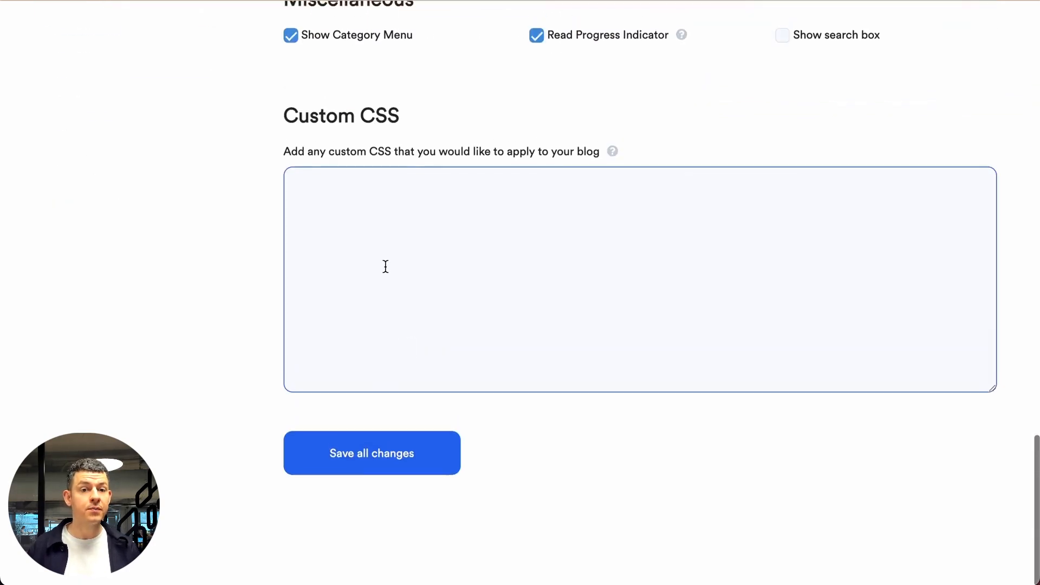